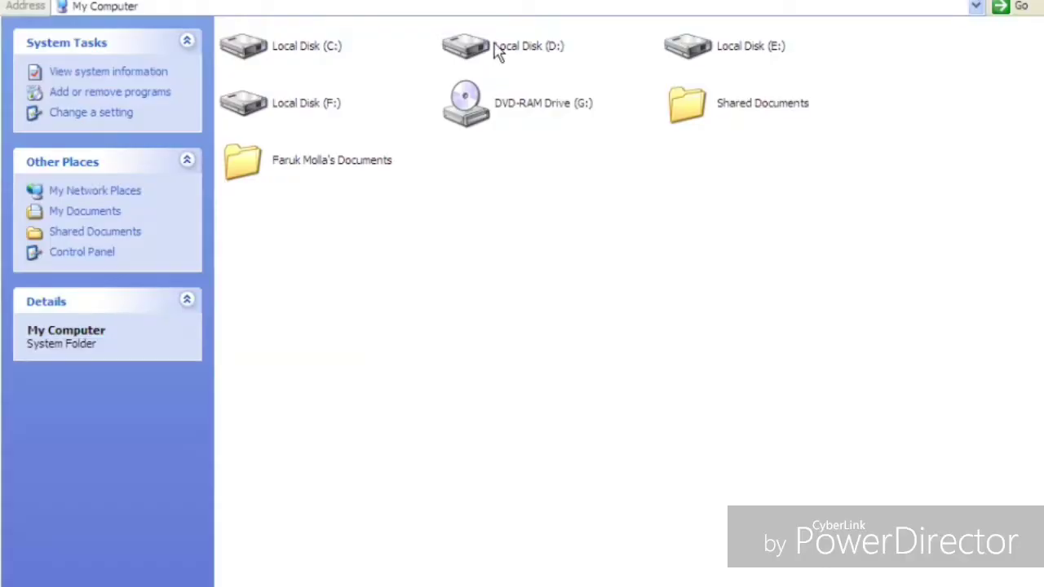
- Browse D: > AUTO CAD MAX > 3D Studio Max 2009 > 3D Studio Max 2009 and select setup
double_click(494, 49)
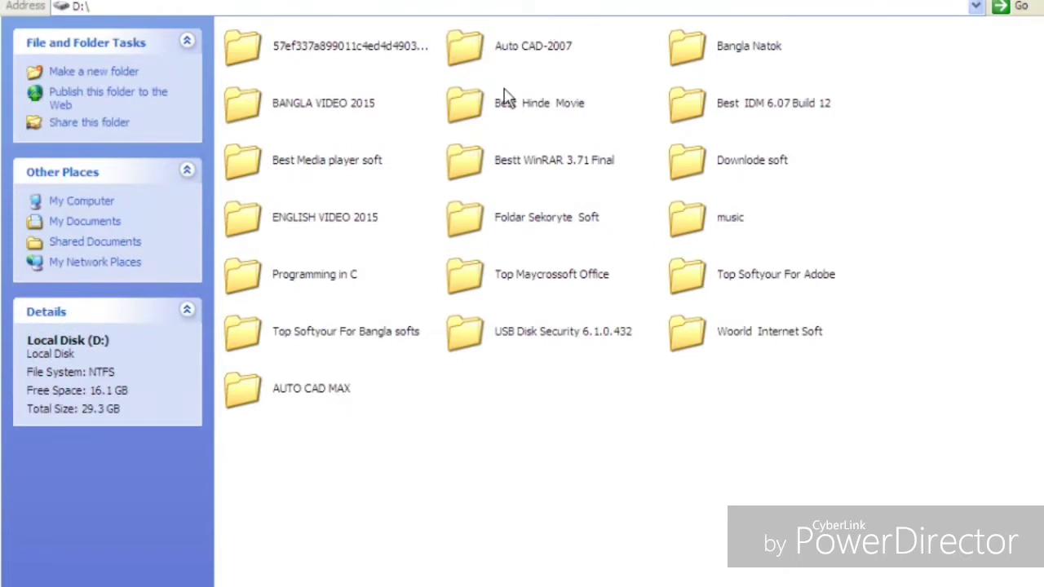
double_click(276, 395)
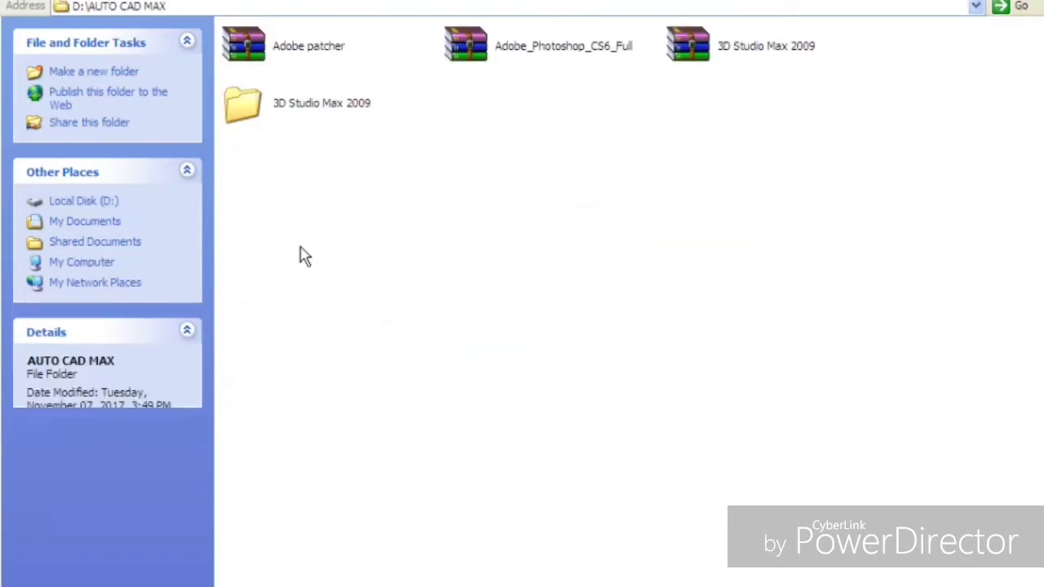
double_click(310, 104)
double_click(303, 69)
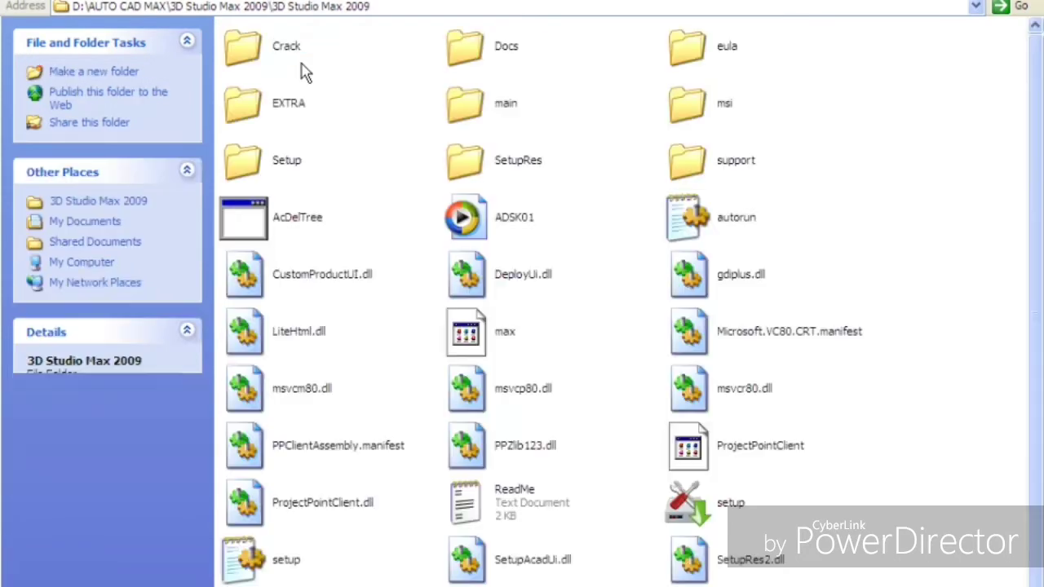
scroll(526, 346, down, 1)
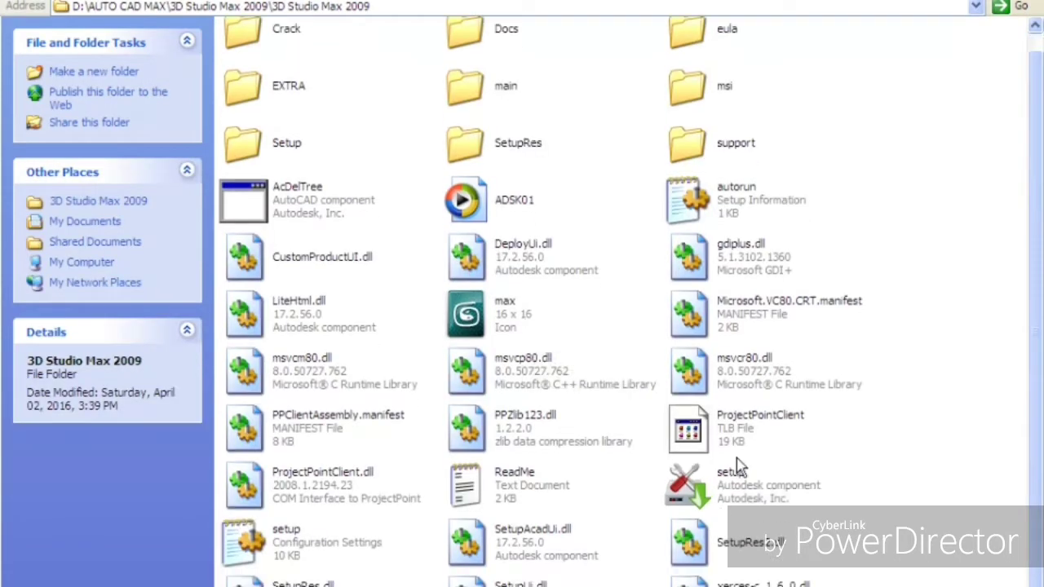
click(749, 490)
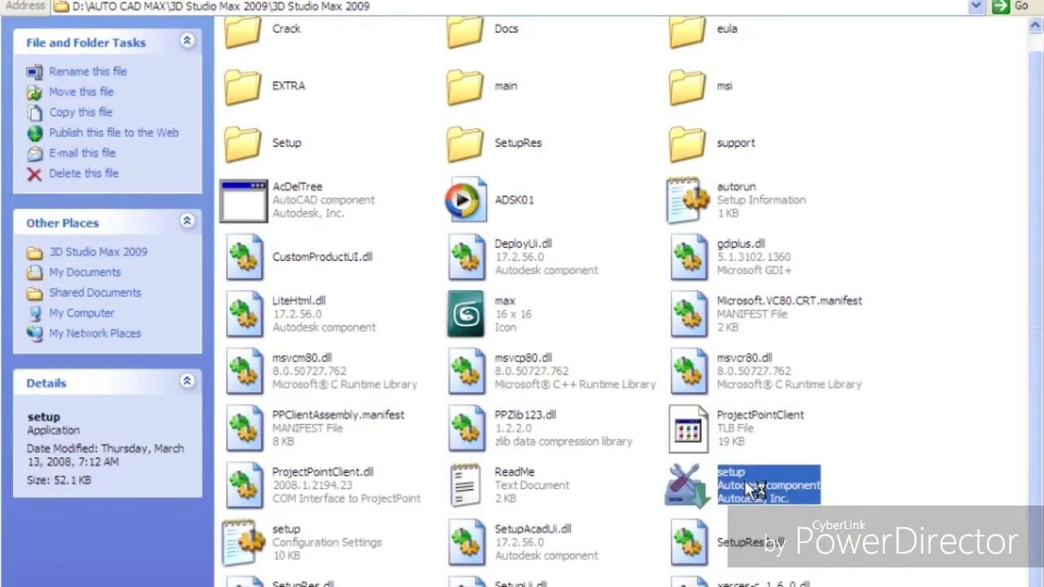
- Launch setup and choose Install Products for a standard installation on this workstation
double_click(752, 489)
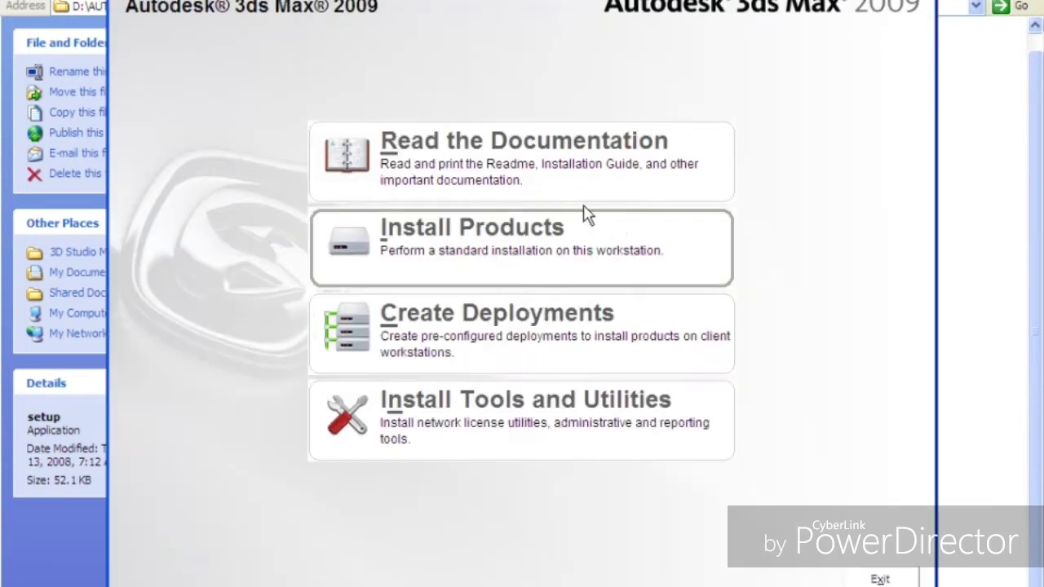
click(507, 245)
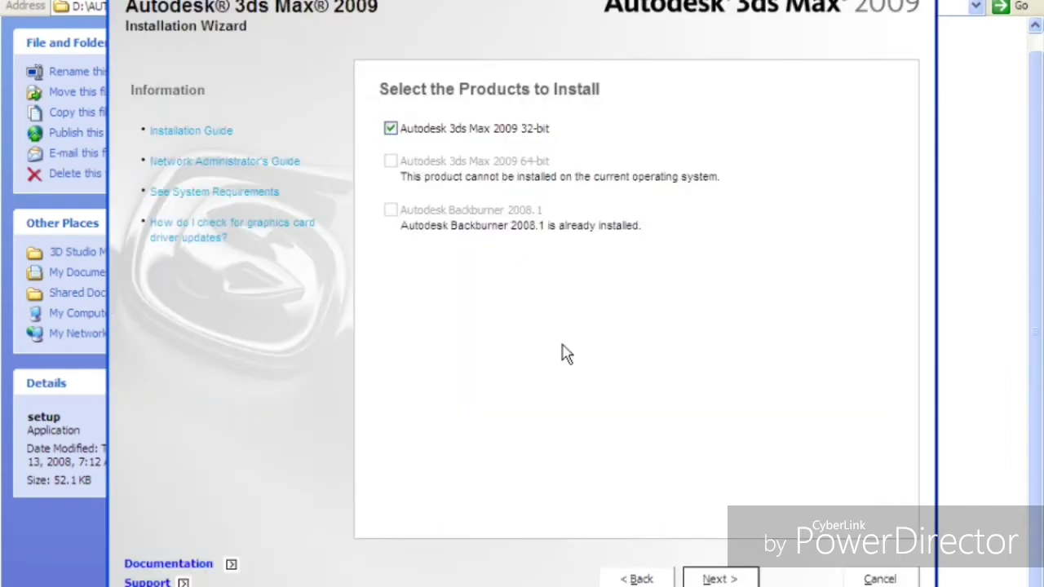
- Continue with Autodesk 3ds Max 2009 32-bit ticked to reach the licence agreement
click(728, 579)
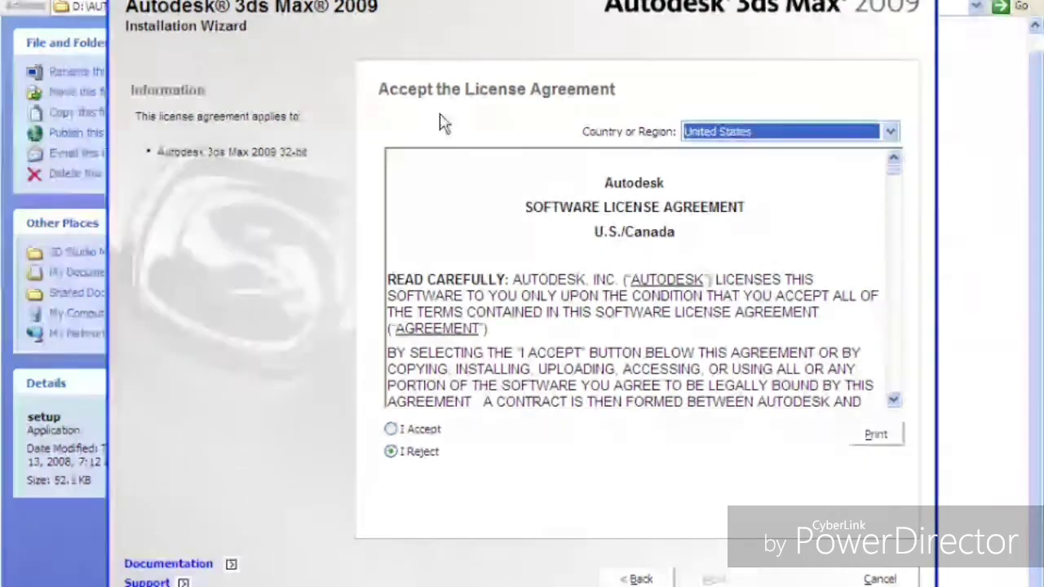
- Select I Accept and advance to the Product and User Information page
click(391, 429)
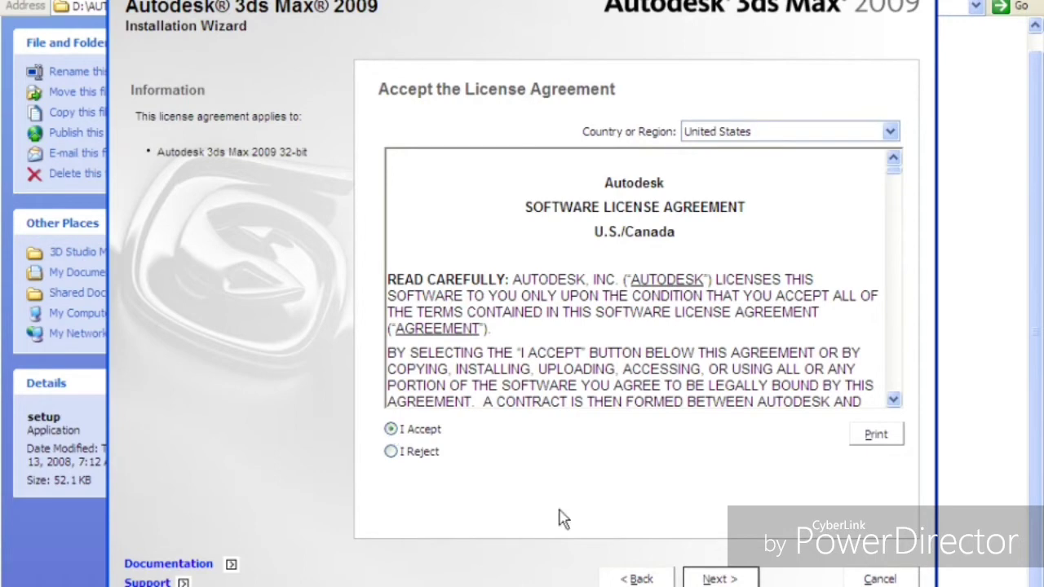
click(721, 578)
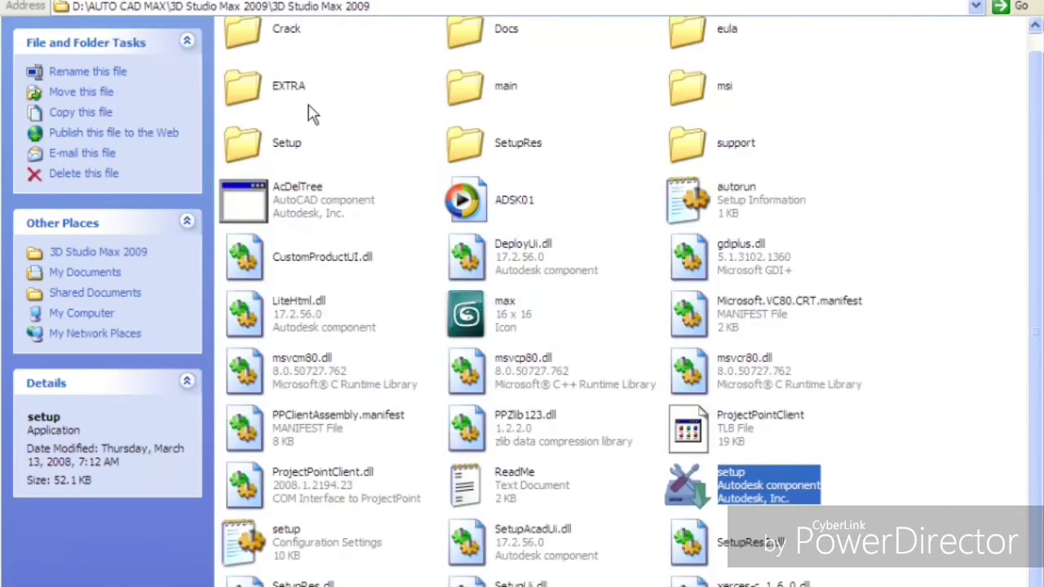
scroll(312, 115, up, 1)
- Open install.txt from the Crack folder in Notepad and copy the serial's first part
double_click(304, 46)
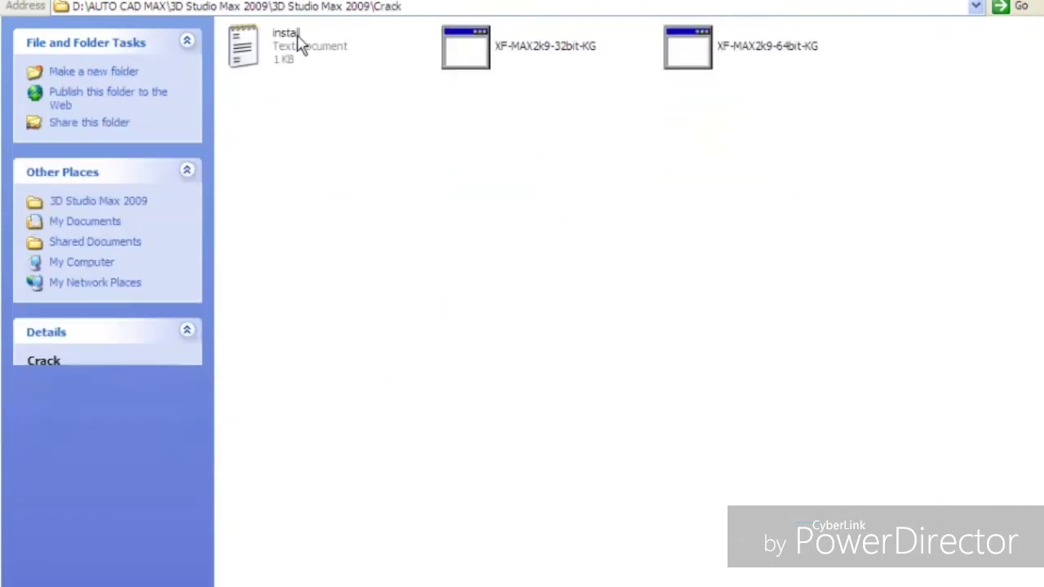
click(283, 43)
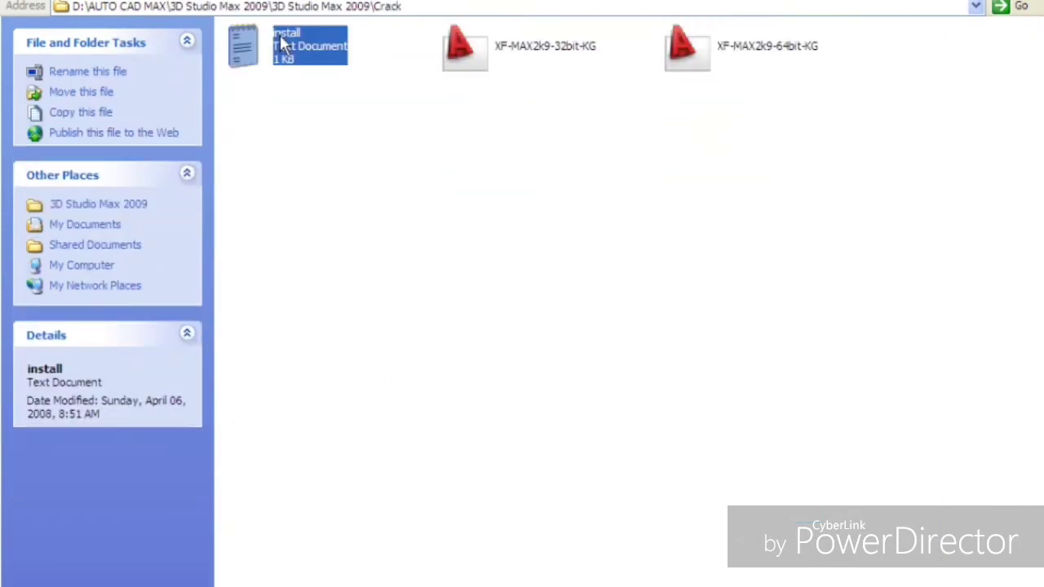
double_click(283, 43)
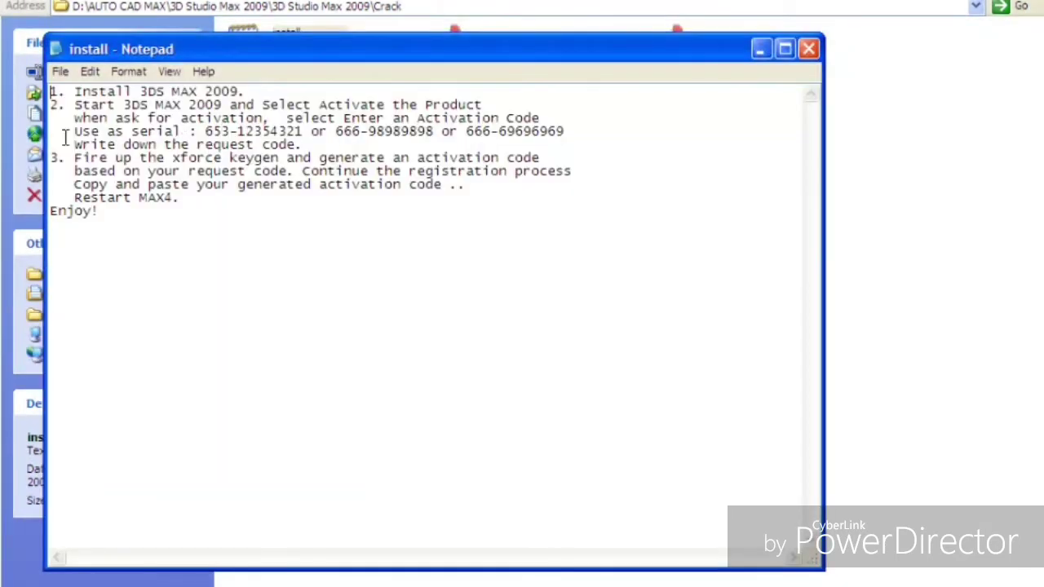
drag(74, 131, 232, 133)
key(ctrl+c)
click(232, 163)
key(alt+Tab)
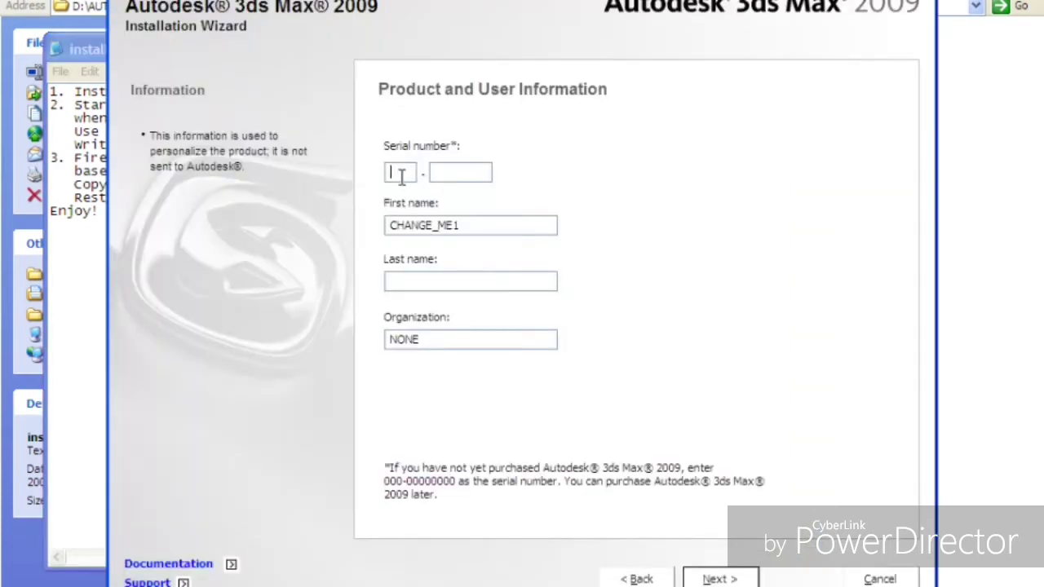
- Paste both parts of the serial number from the Notepad instructions into the wizard
key(ctrl+v)
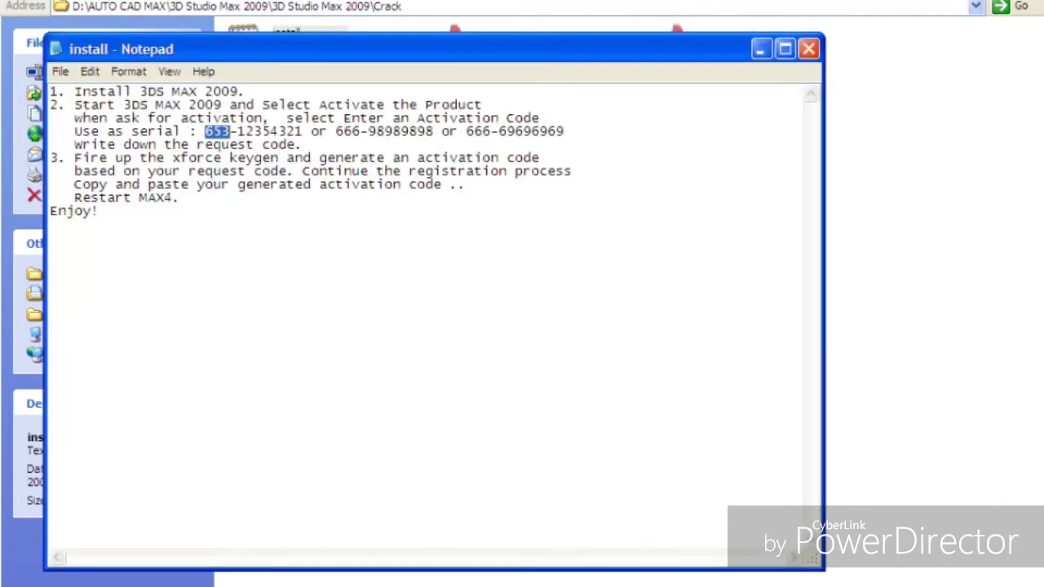
click(269, 131)
drag(239, 131, 306, 132)
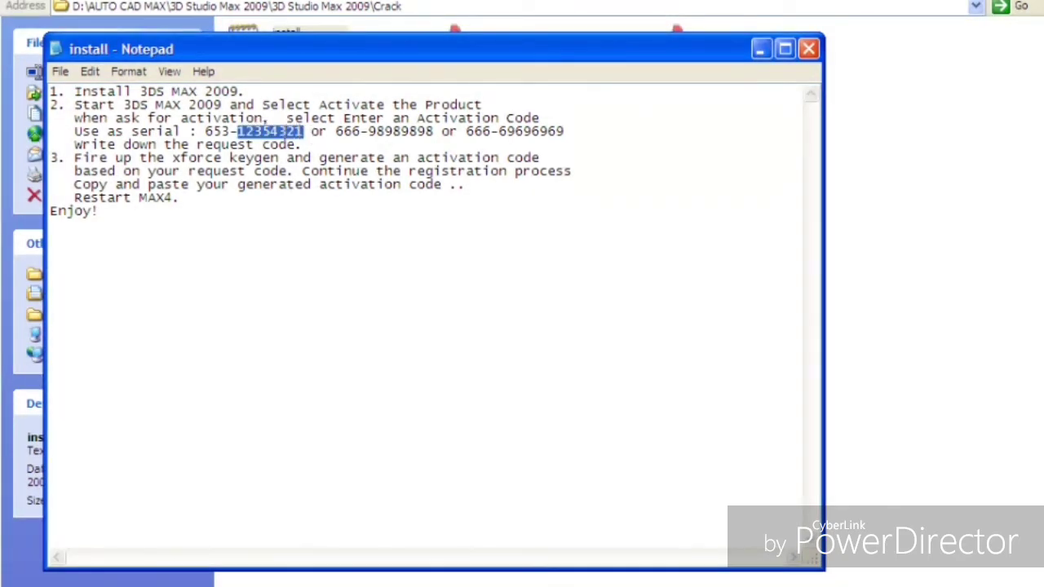
key(alt+Tab)
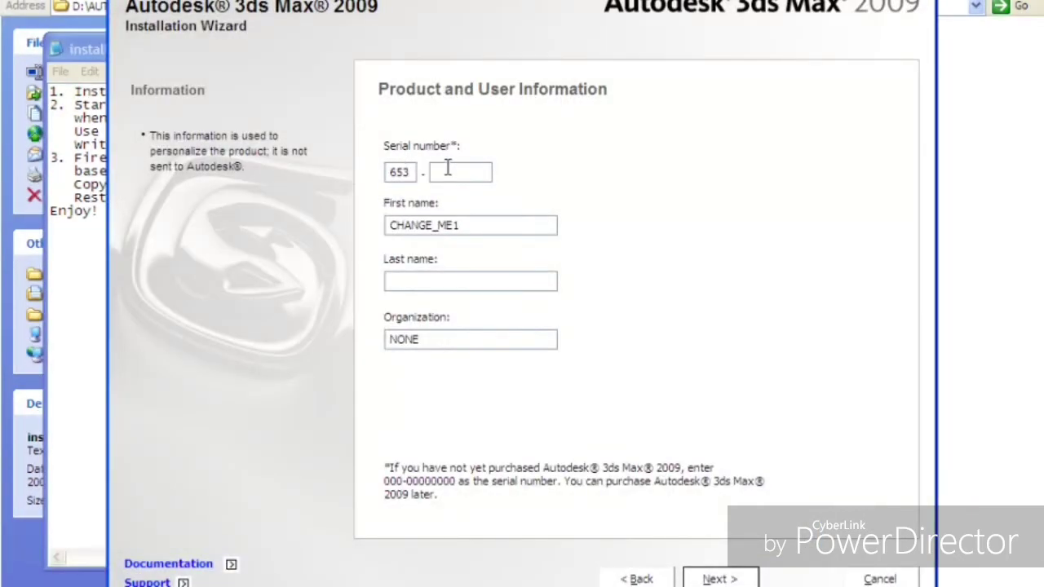
key(ctrl+v)
- Enter a last name, continue, and confirm installing into the non-empty program folder
click(447, 282)
text(far)
text(u)
click(718, 578)
click(482, 347)
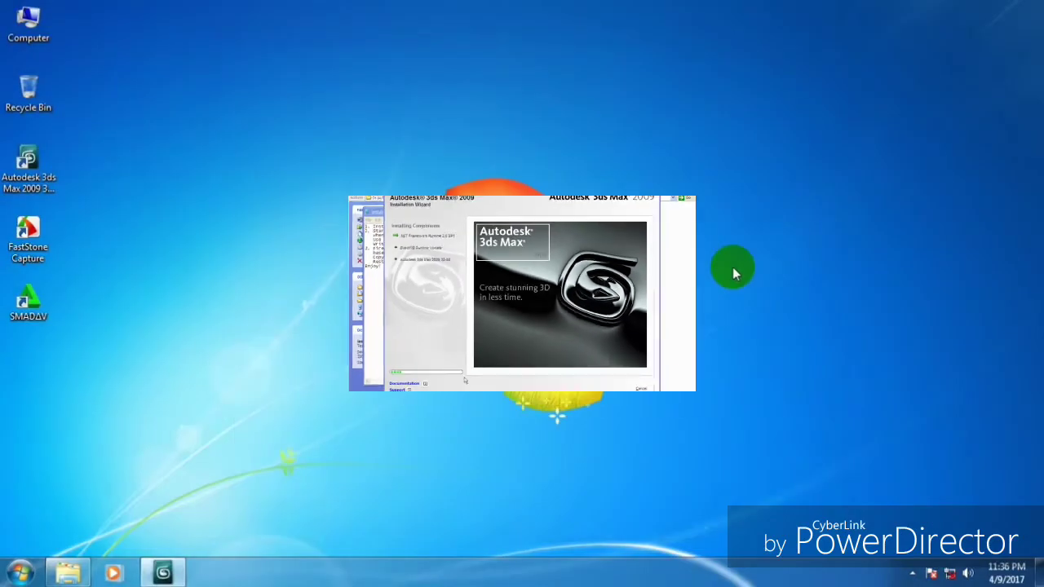
- Dismiss the licence error, choose Activate the product, and restore the setup-files Explorer window
click(620, 344)
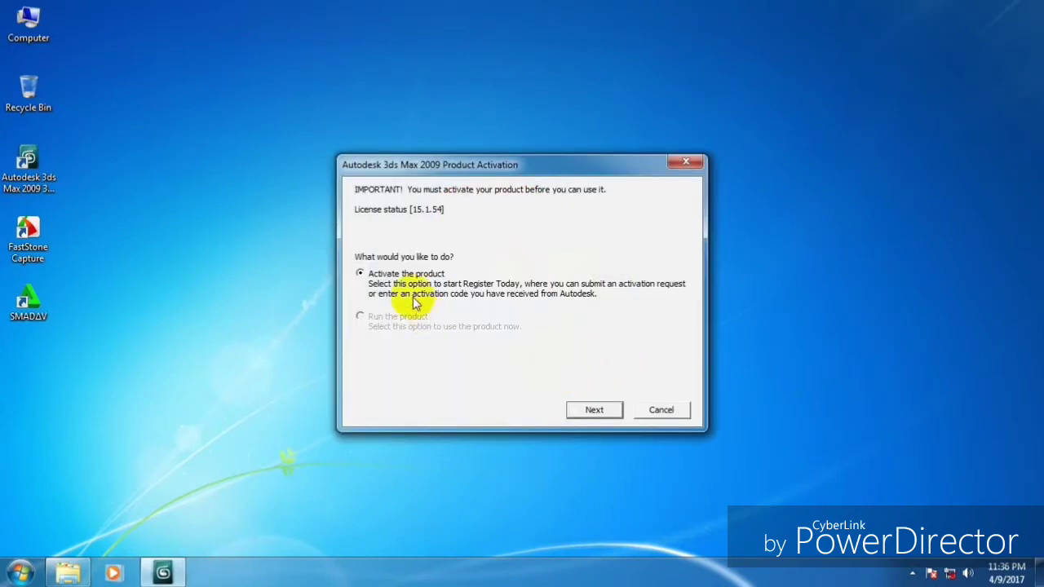
click(582, 410)
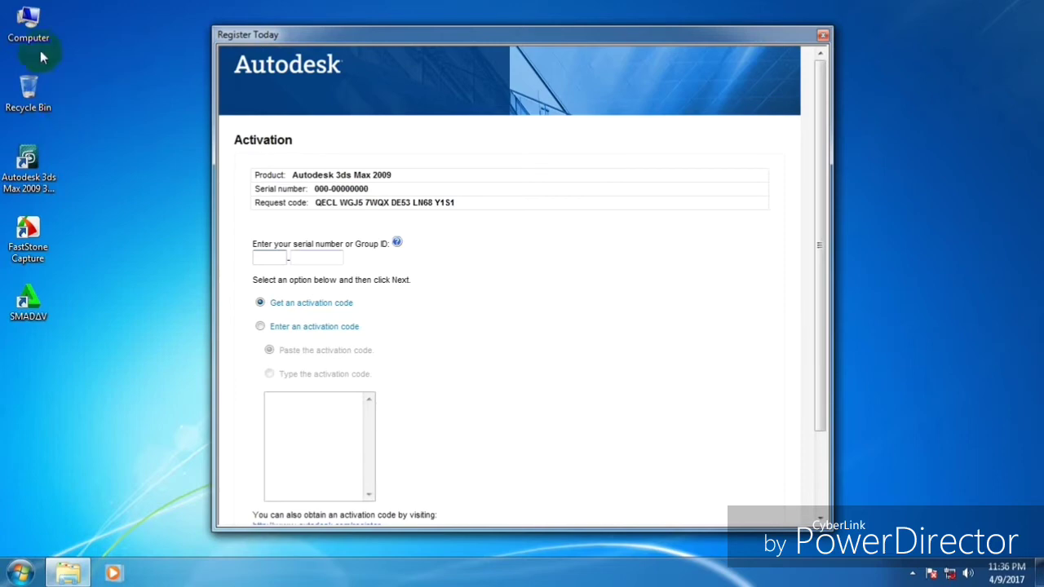
click(69, 573)
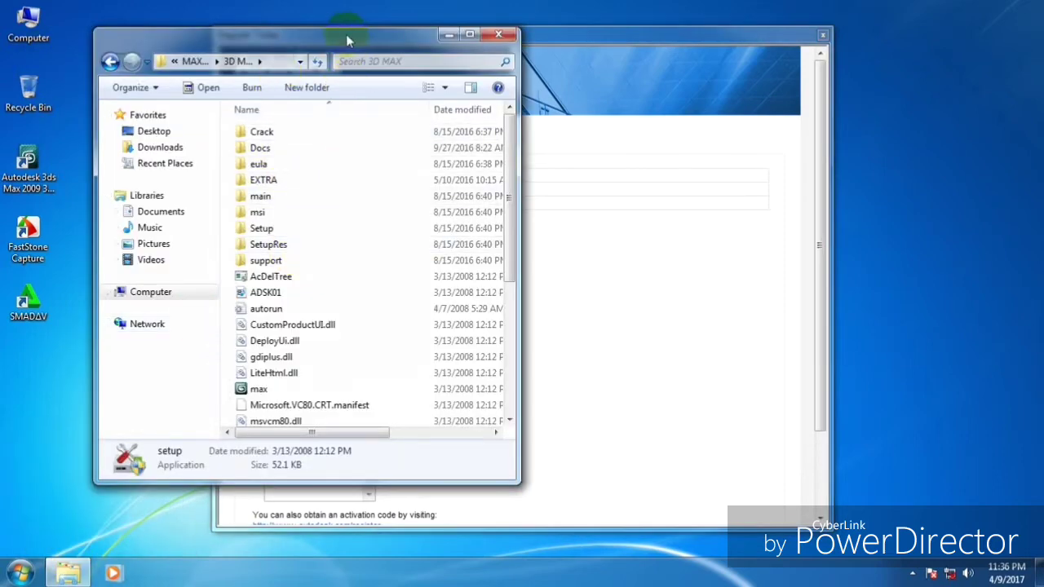
- Maximize Explorer, go to 3D MAX > Crack, and run the XF-MAX2k9-32bit-KG keygen
double_click(344, 28)
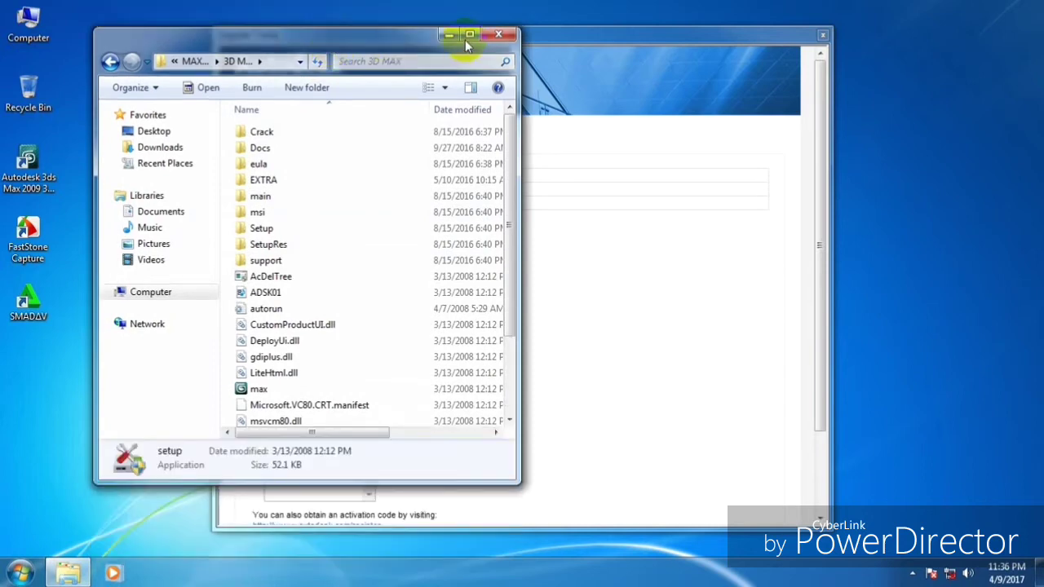
click(470, 32)
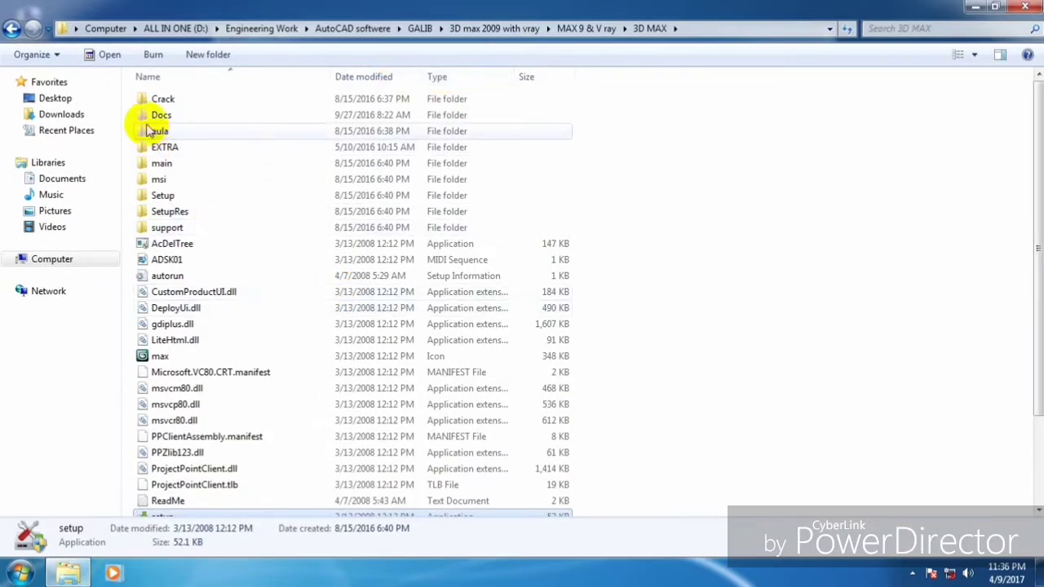
click(11, 28)
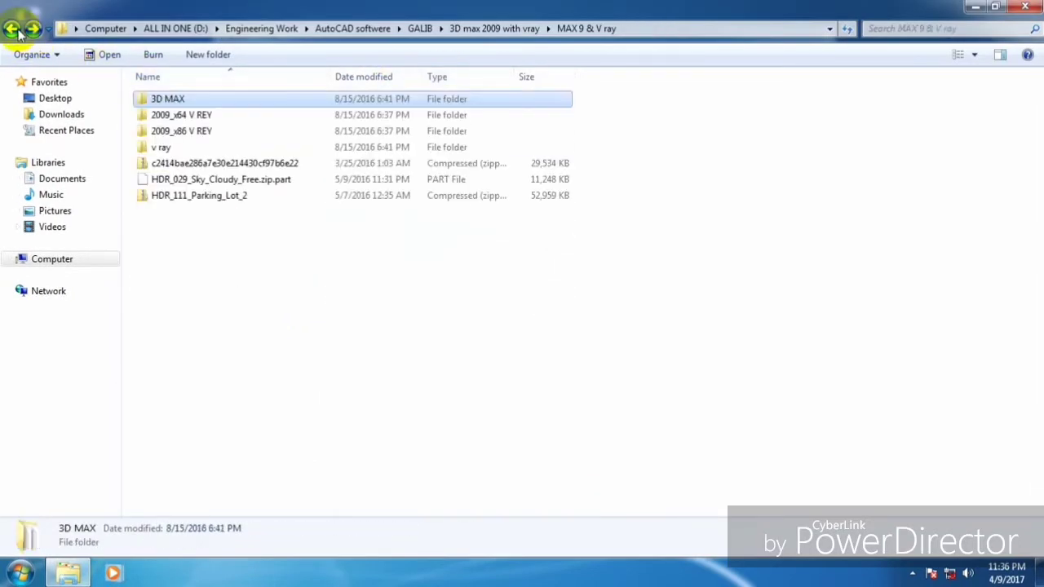
double_click(172, 102)
double_click(163, 99)
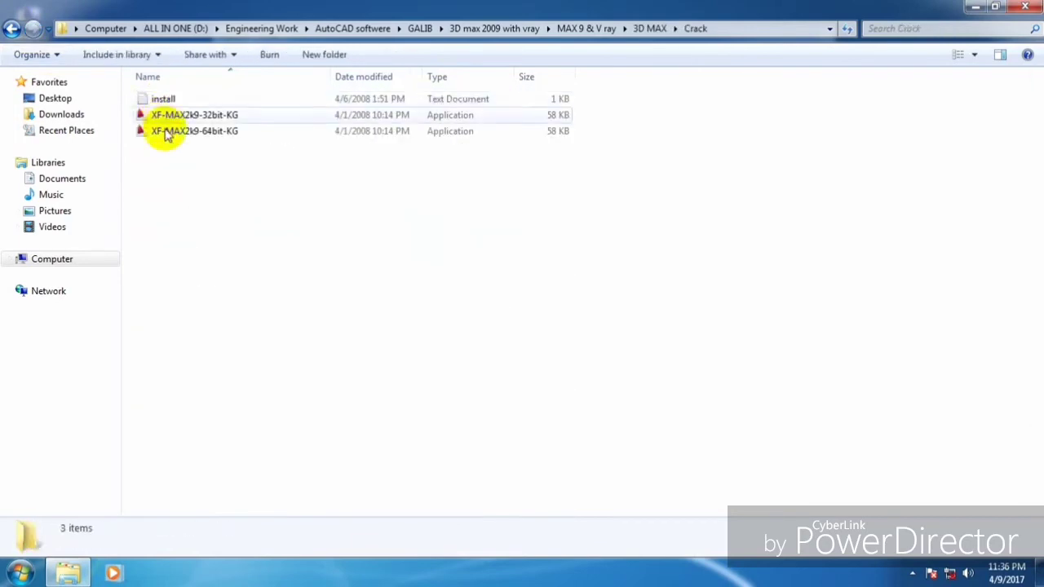
double_click(196, 115)
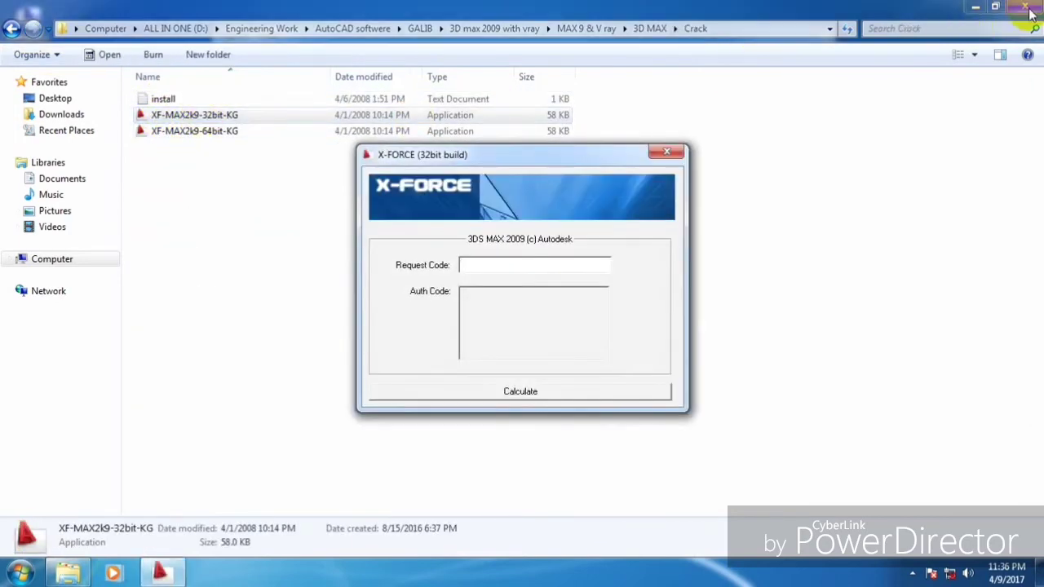
- Copy the activation page's request code into the keygen's Request Code field and calculate
click(973, 7)
drag(556, 180, 267, 293)
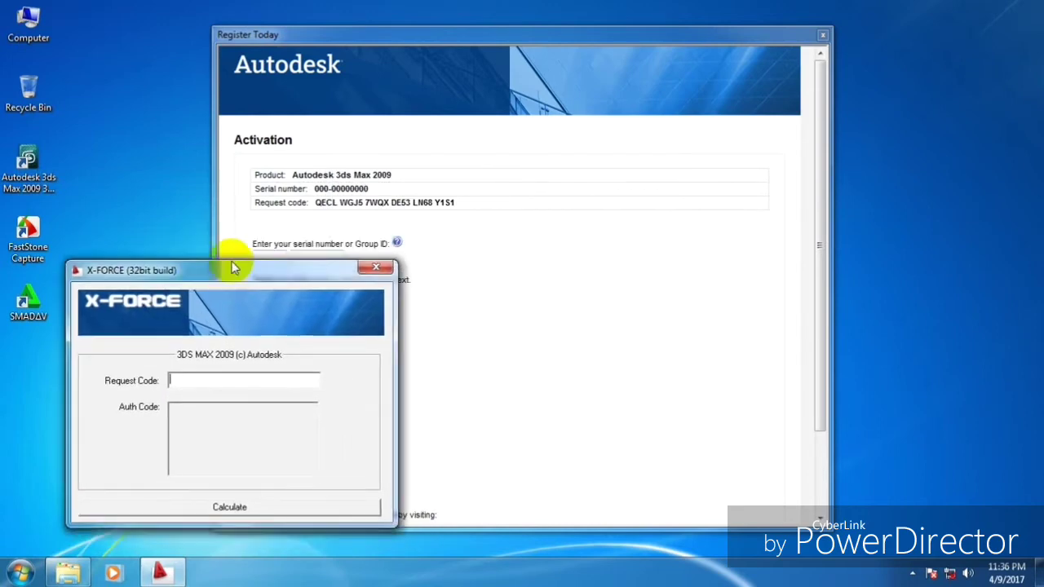
drag(314, 203, 457, 202)
key(ctrl+c)
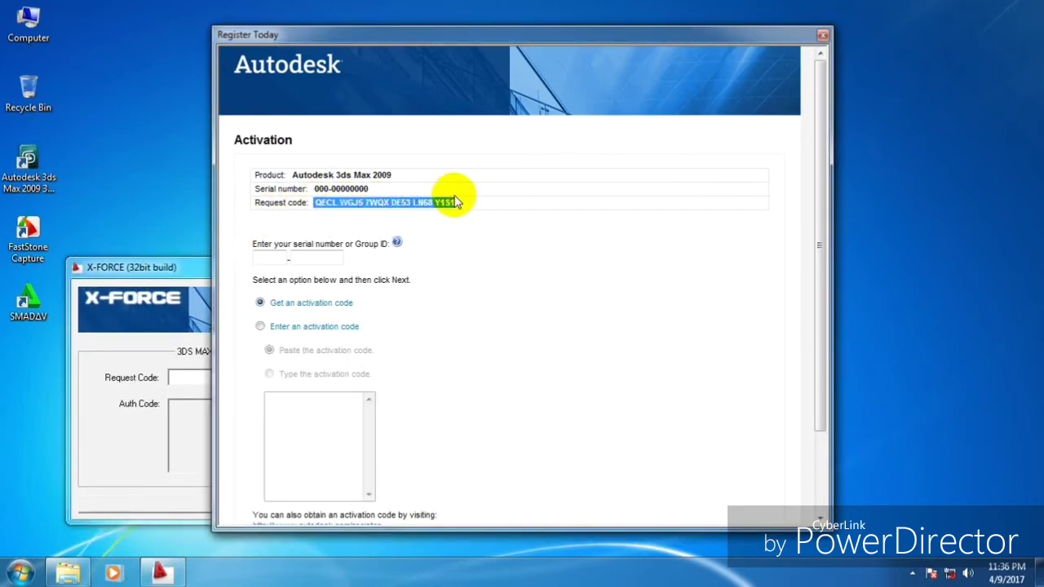
click(178, 374)
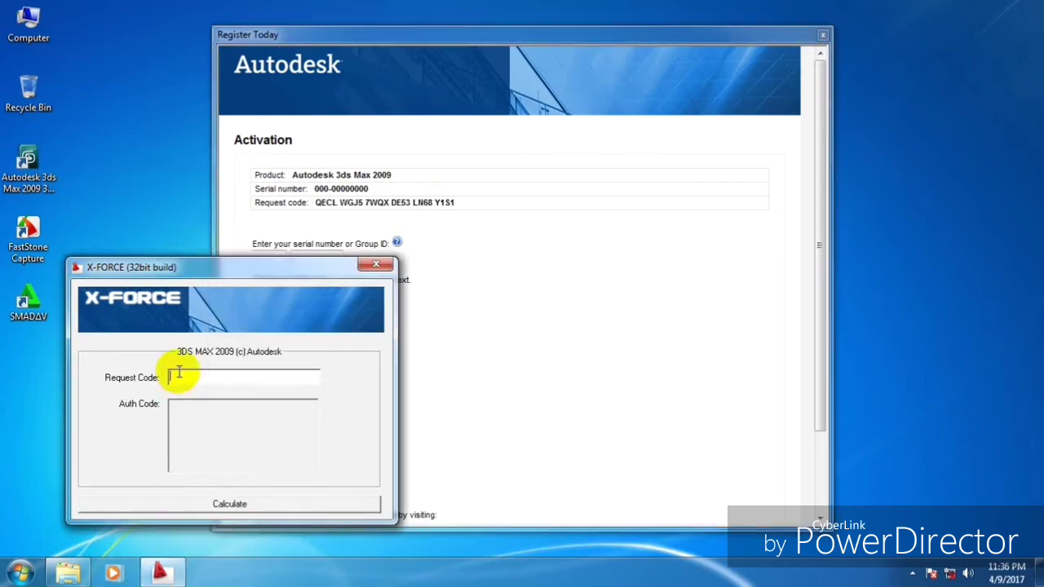
key(ctrl+v)
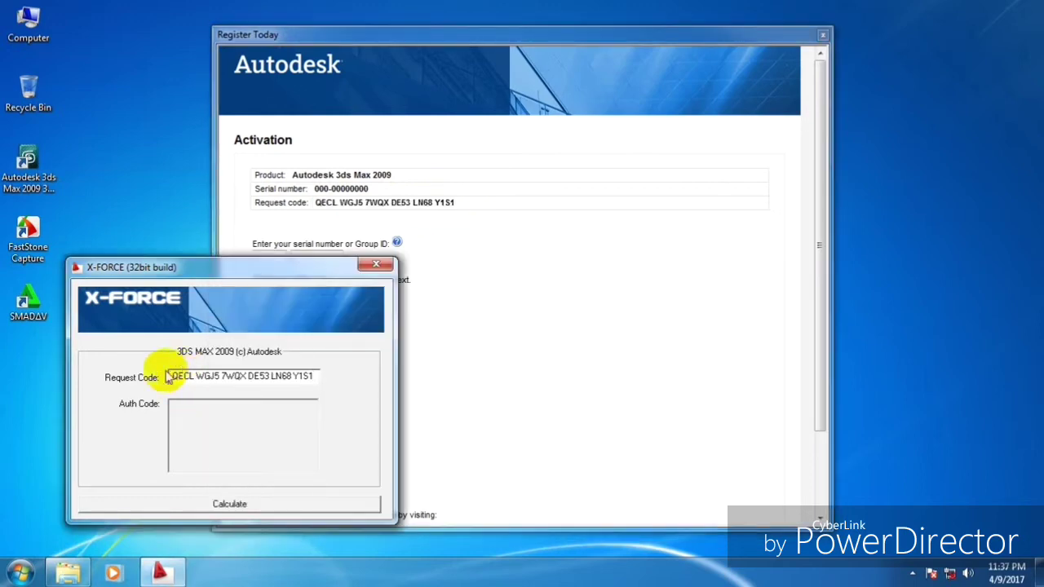
click(234, 505)
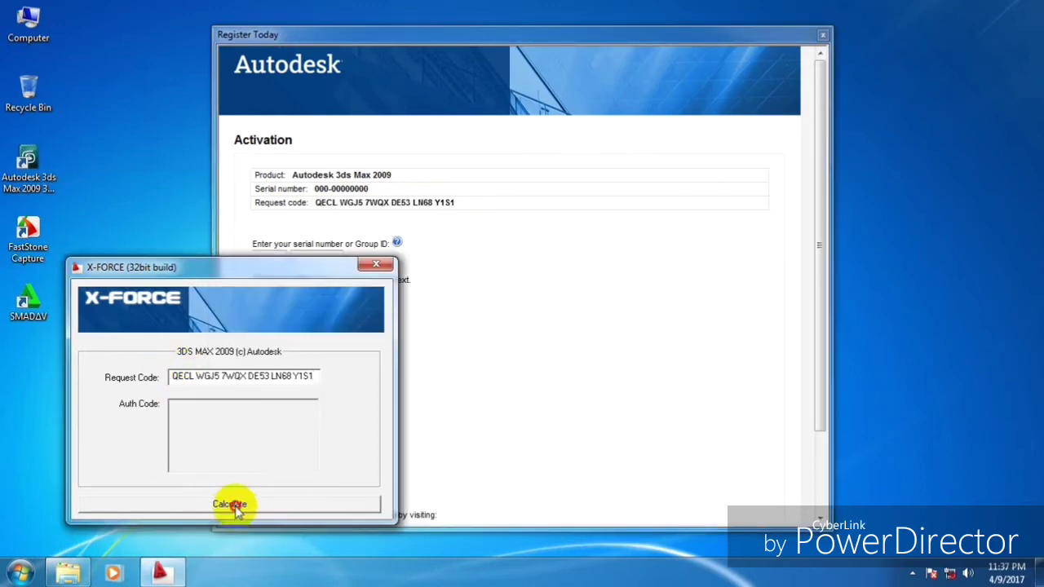
- Copy the keygen's Auth Code and paste it under Enter an activation code on the Activation page
double_click(228, 425)
drag(261, 433, 144, 391)
key(ctrl+c)
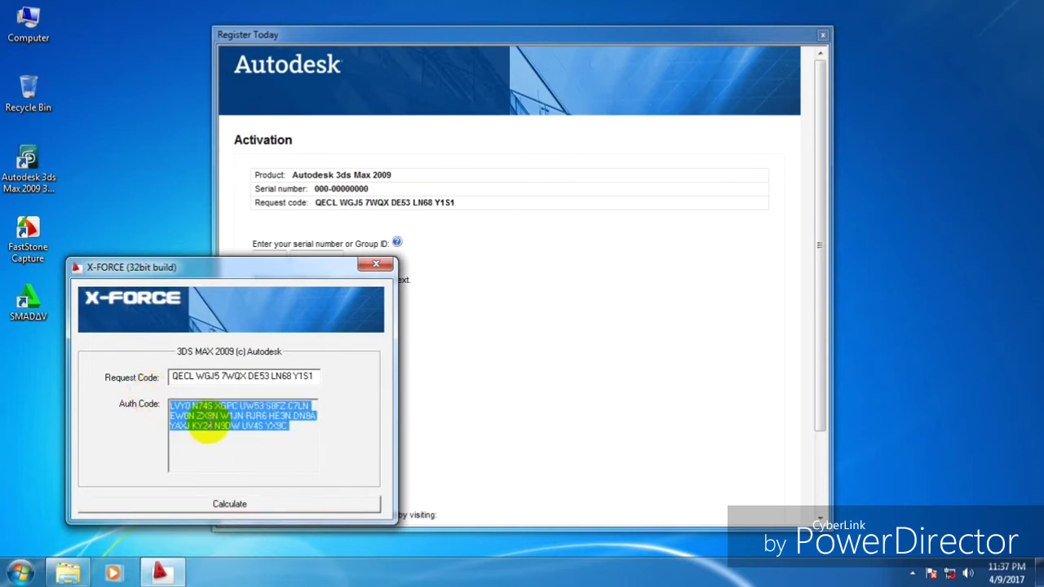
click(535, 364)
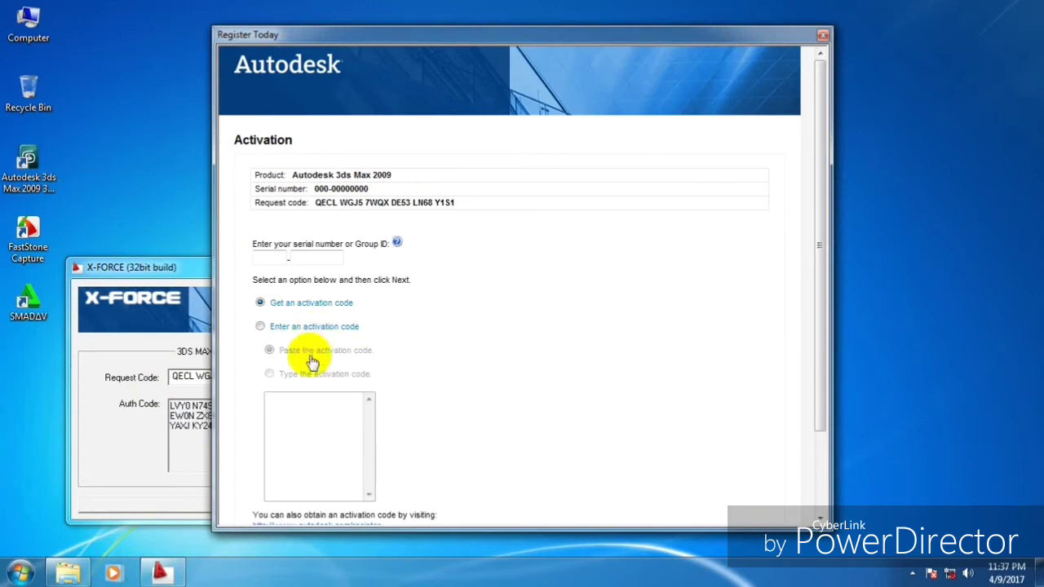
click(260, 326)
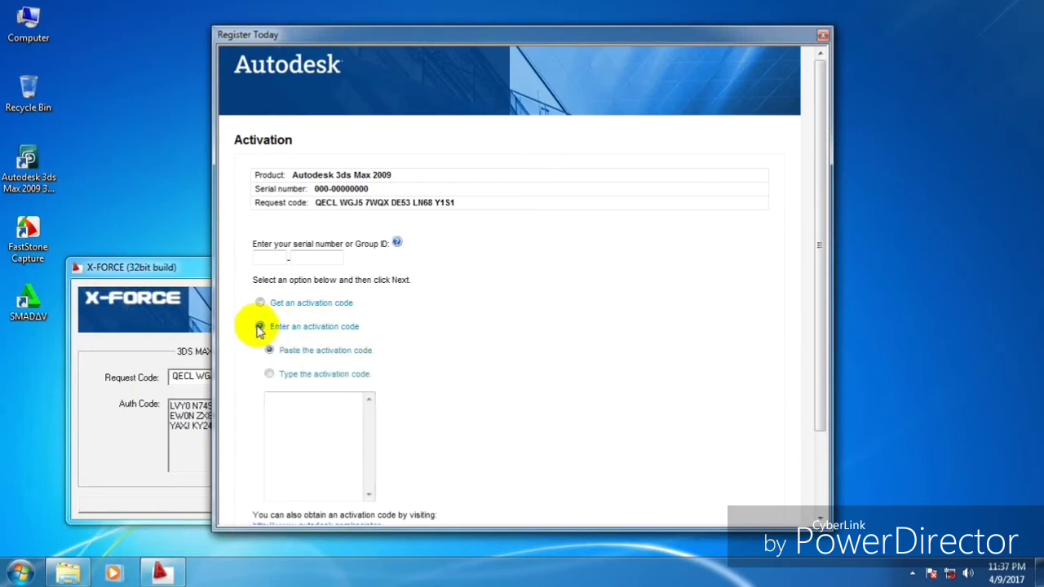
click(298, 431)
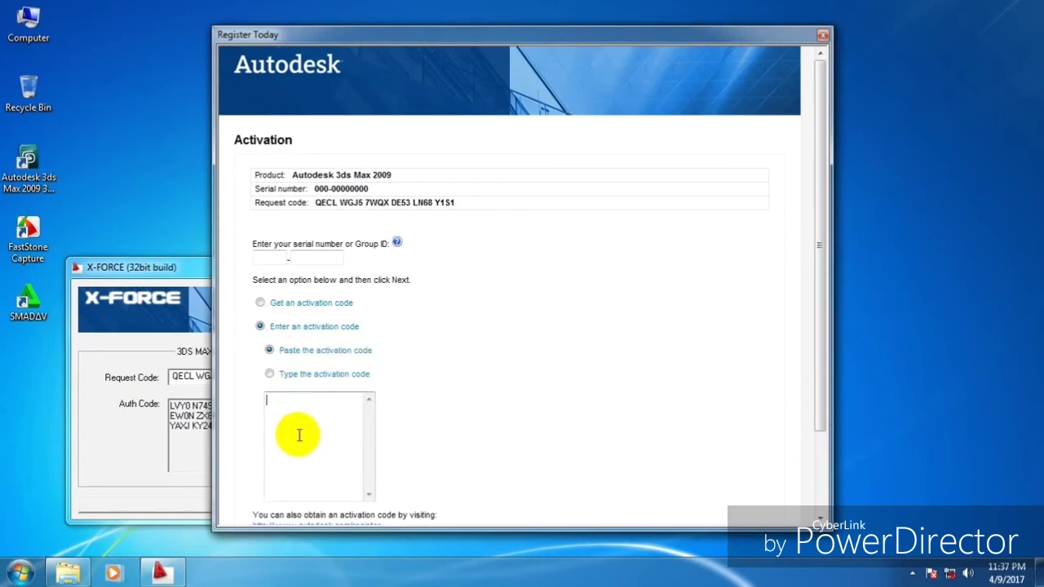
key(ctrl+v)
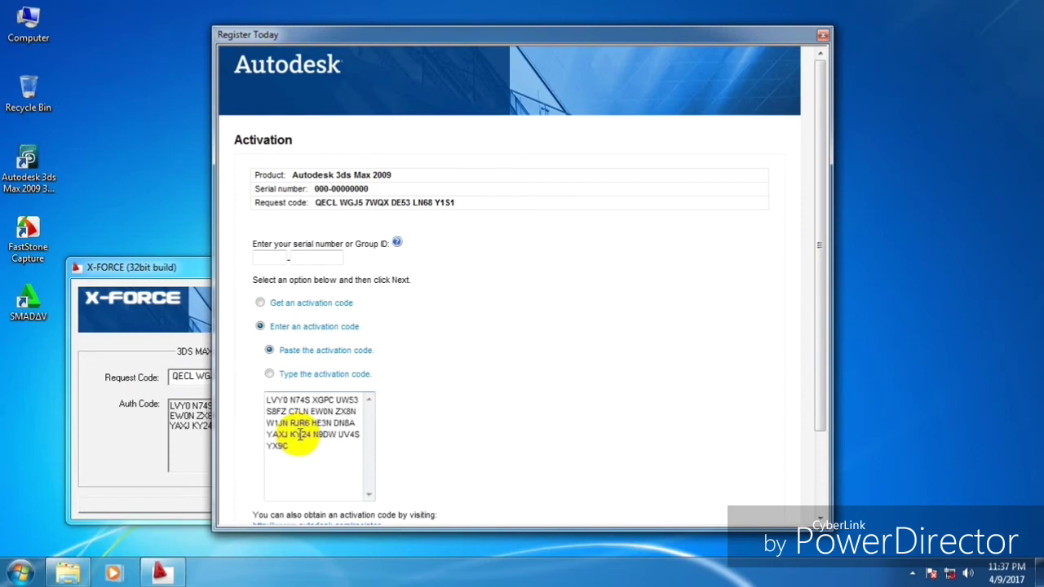
click(284, 258)
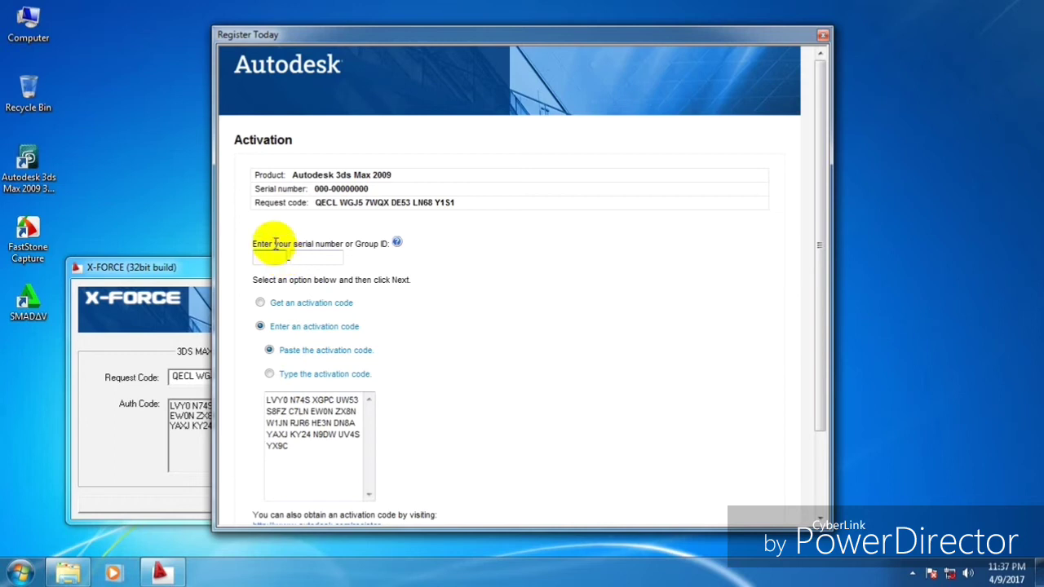
text(00)
text(0000000)
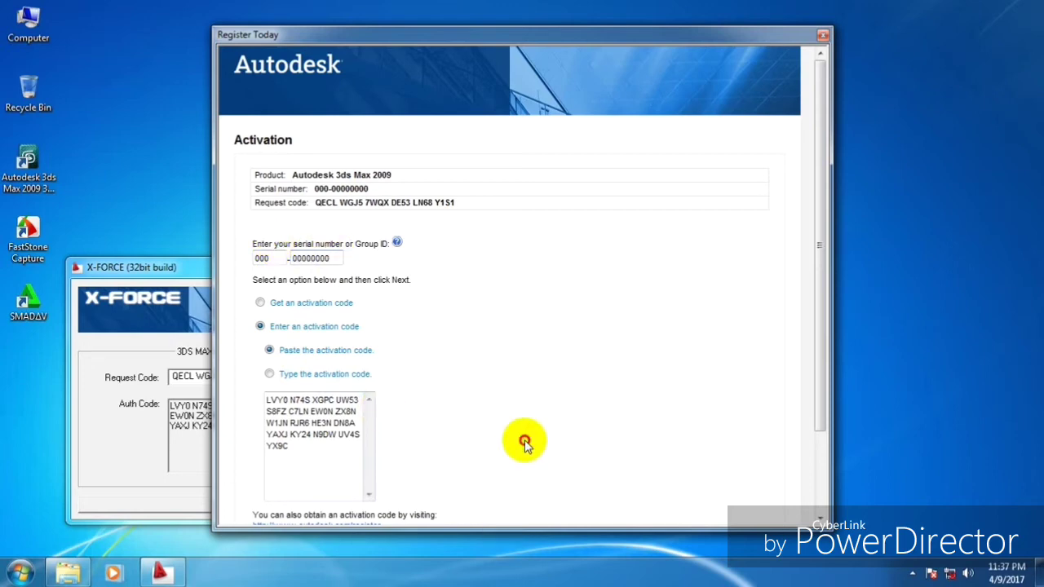
scroll(522, 444, down, 1)
scroll(676, 512, down, 2)
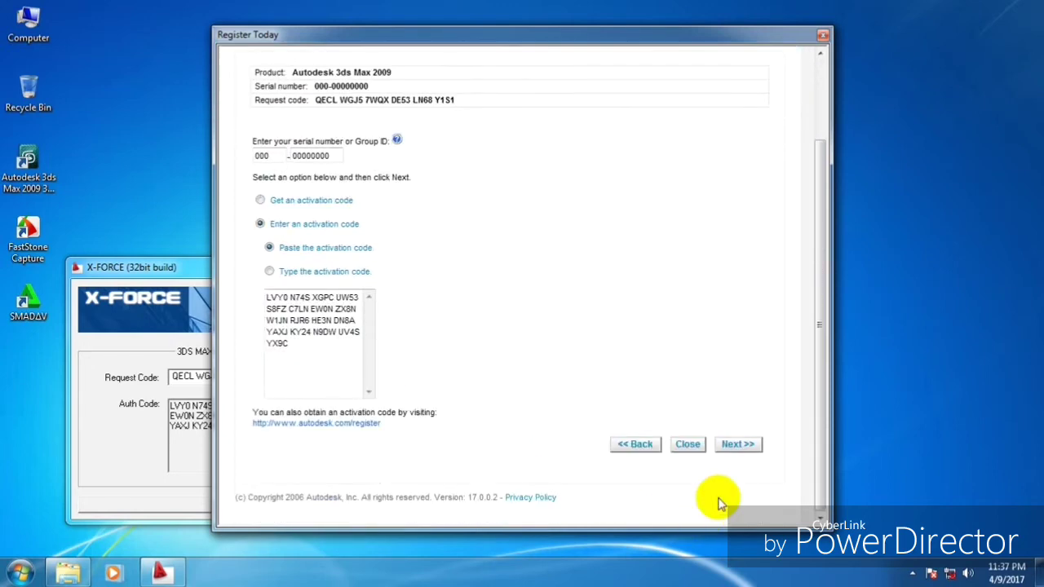
click(737, 445)
click(575, 336)
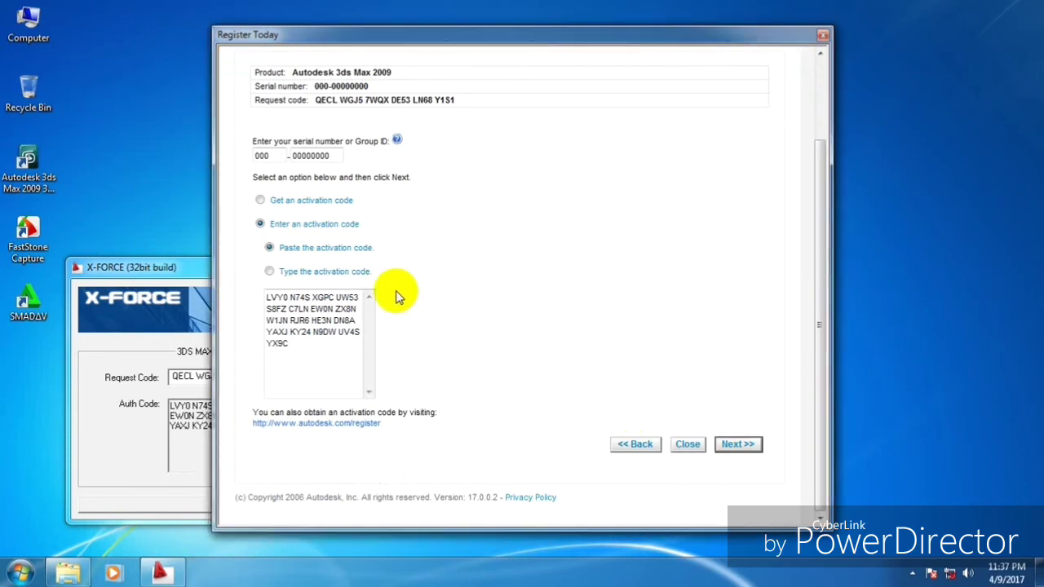
click(233, 263)
key(BackSpace)
key(BackSpace)
key(BackSpace)
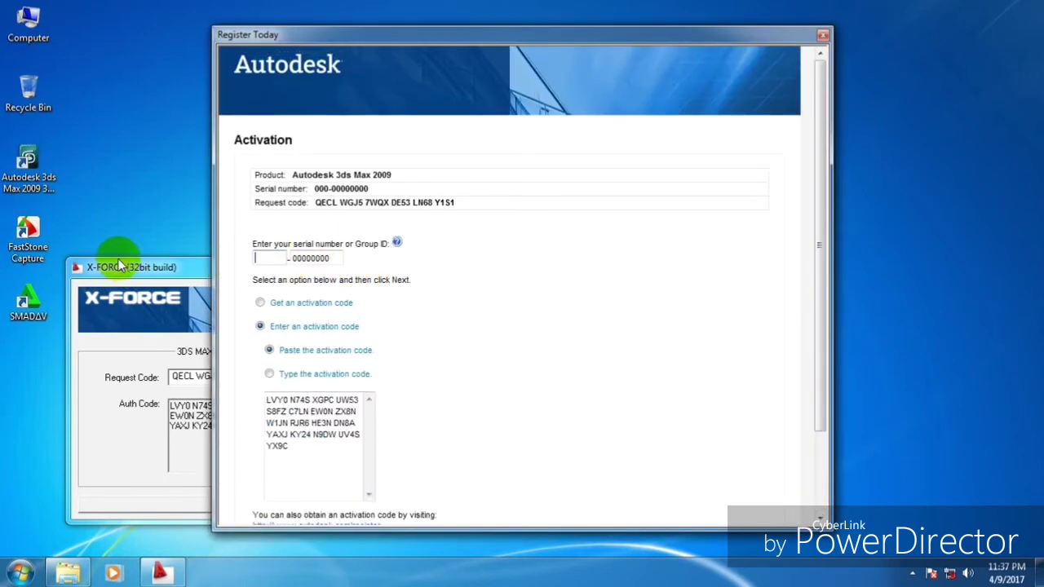
double_click(324, 258)
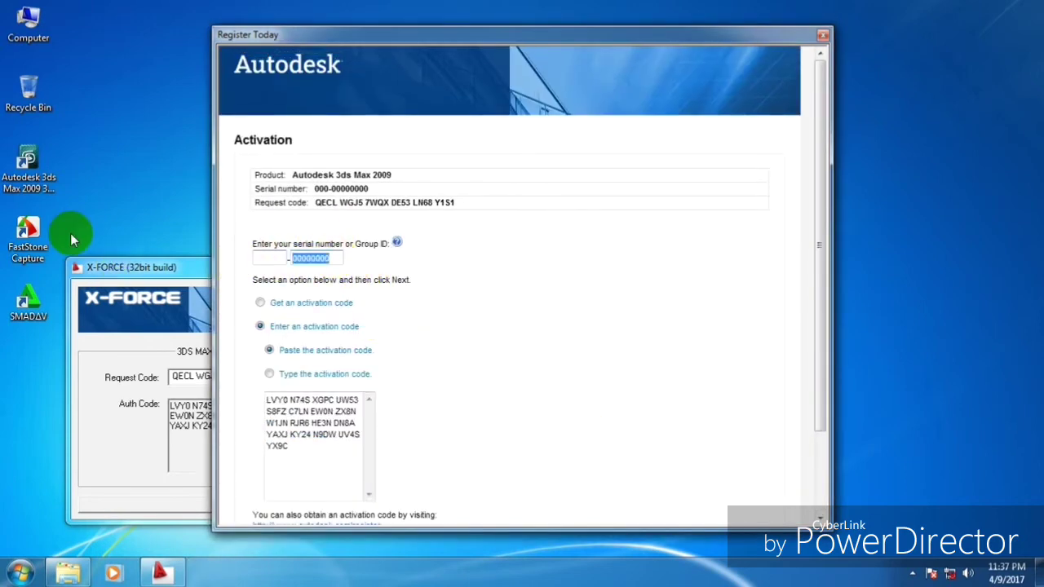
key(BackSpace)
click(270, 256)
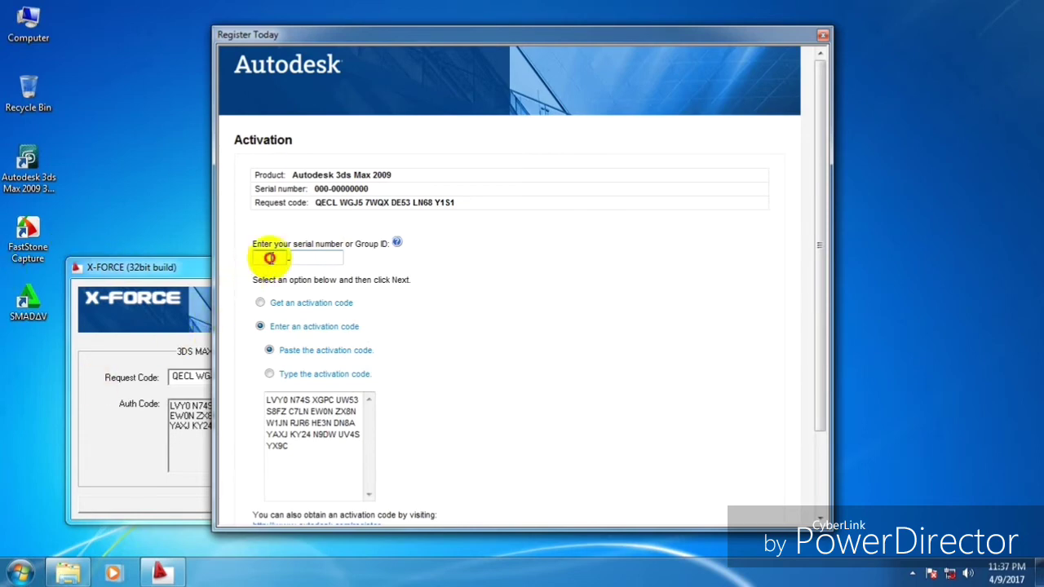
click(67, 573)
double_click(165, 99)
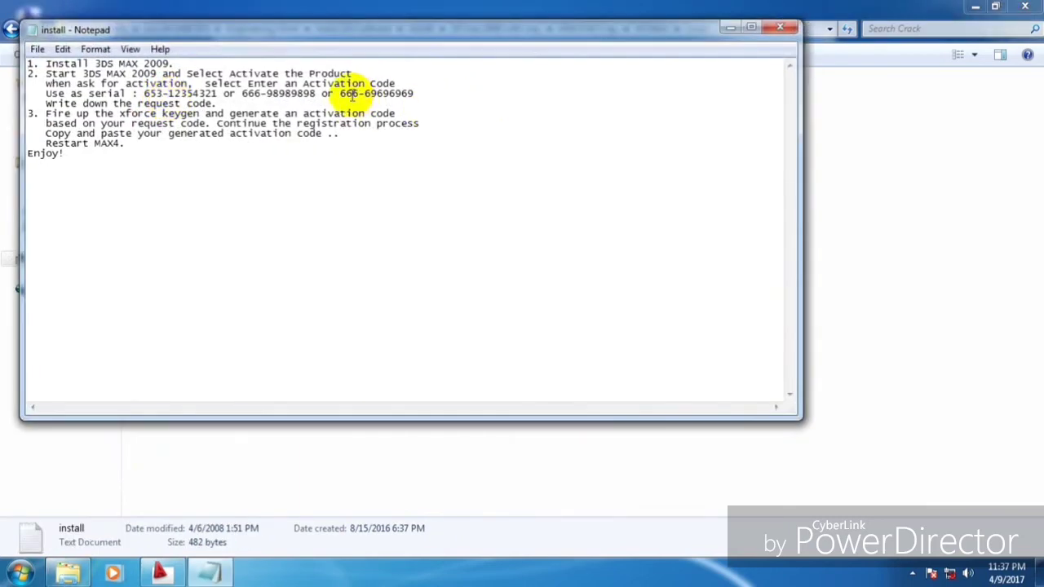
click(729, 29)
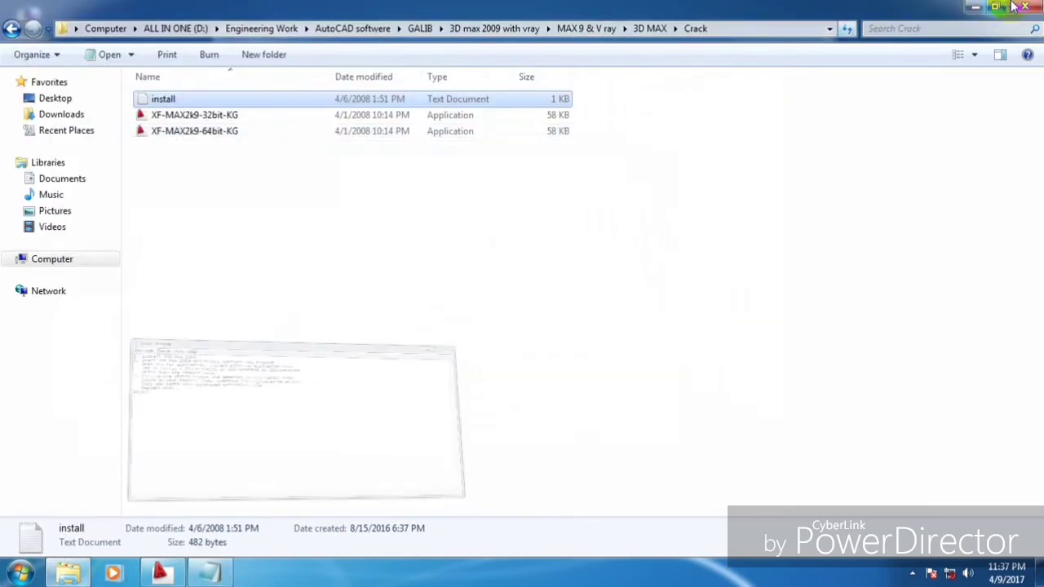
click(975, 6)
- Enter the serial number from the instructions, submit the activation, and finish the confirmation page
click(283, 249)
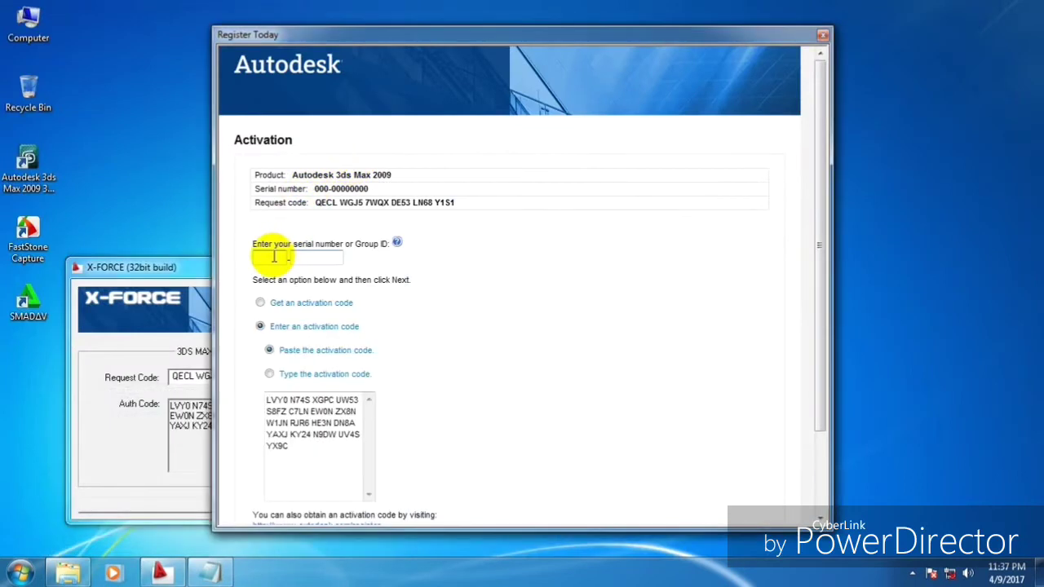
text(666)
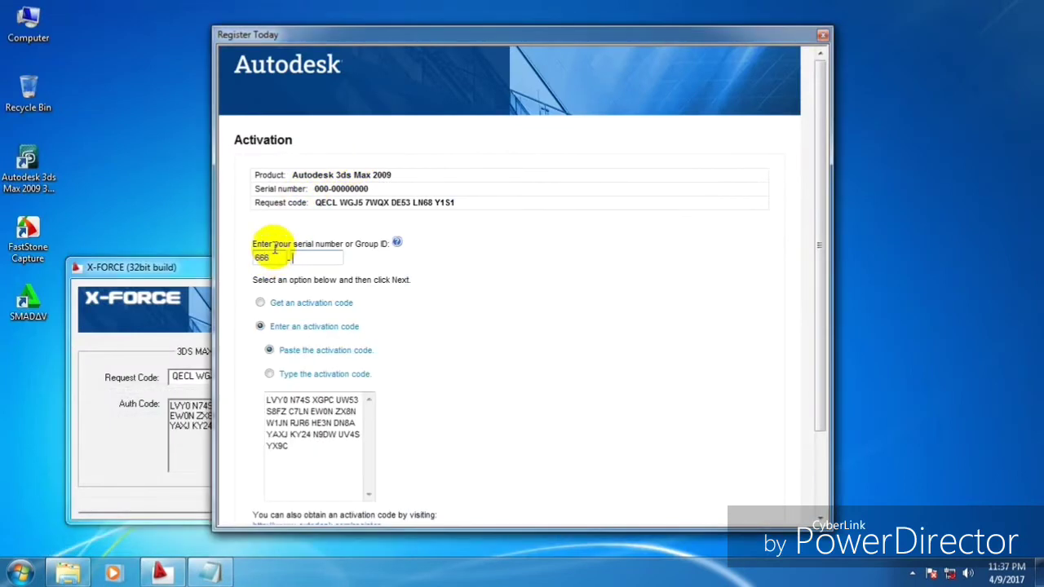
text(9696)
text(969)
scroll(481, 383, down, 3)
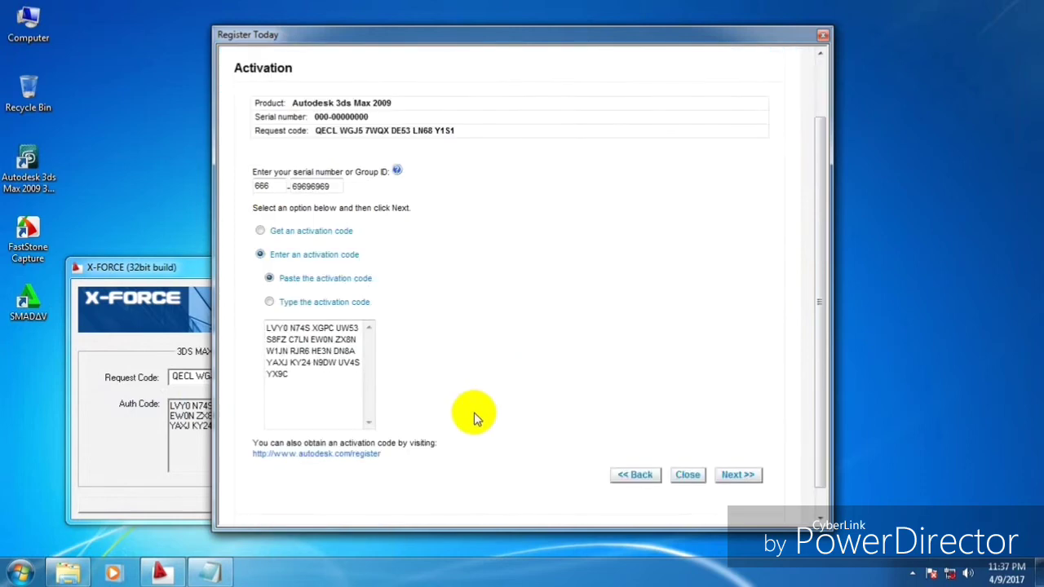
click(732, 451)
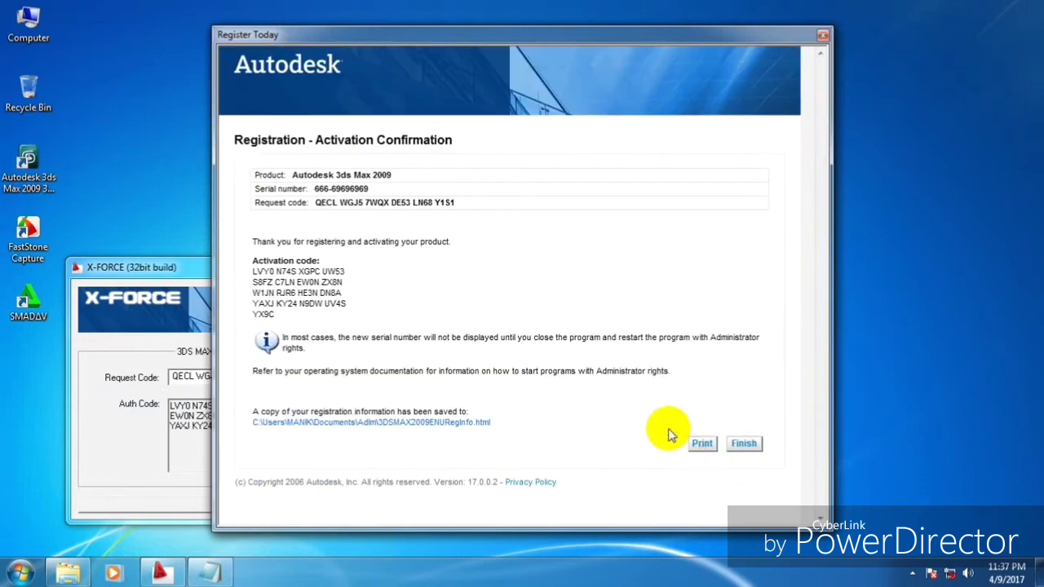
click(743, 447)
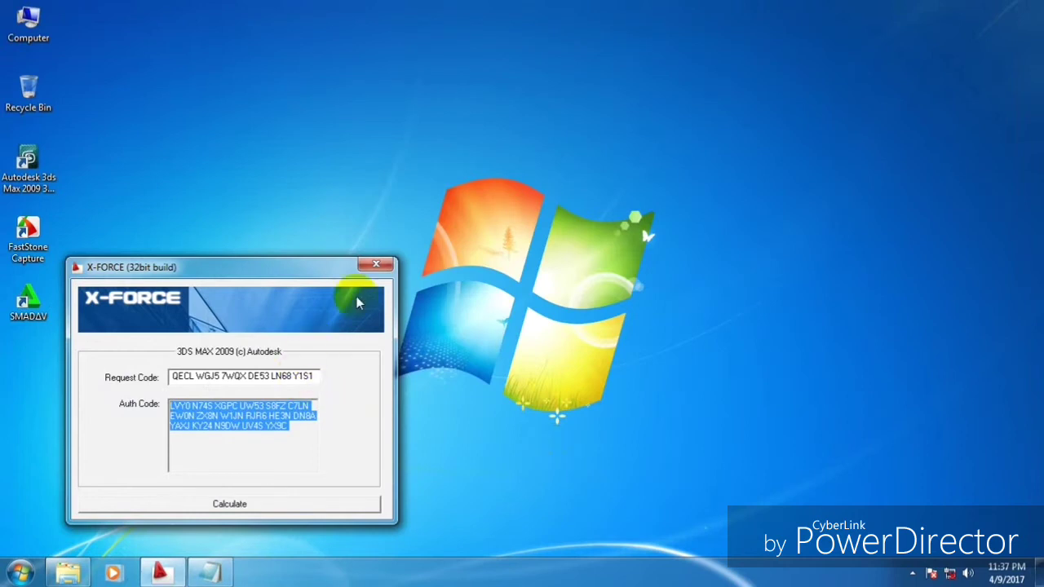
- Close the X-FORCE keygen and check the hidden tray icons while 3ds Max 2009 starts
click(244, 265)
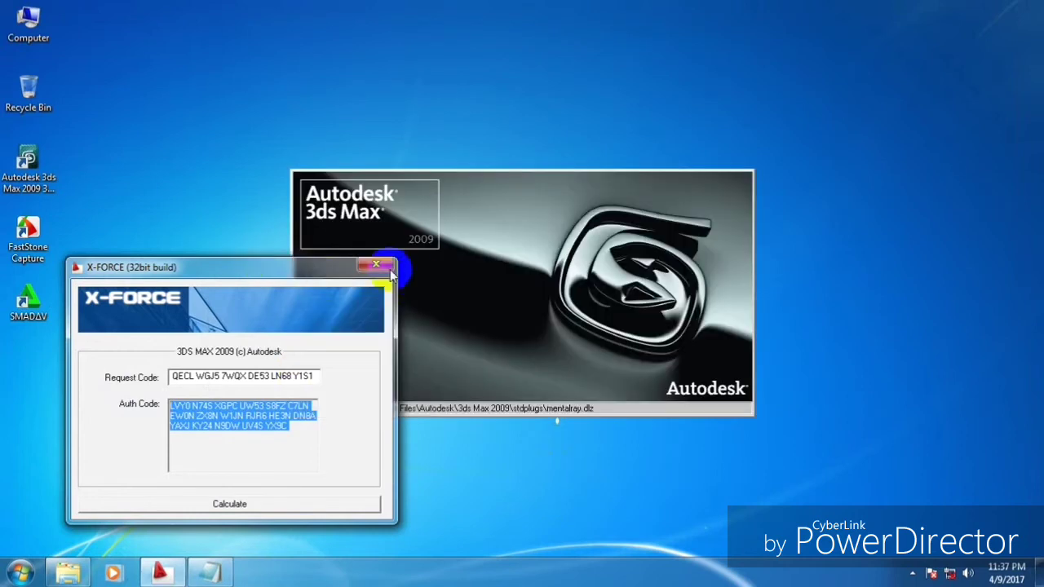
click(383, 267)
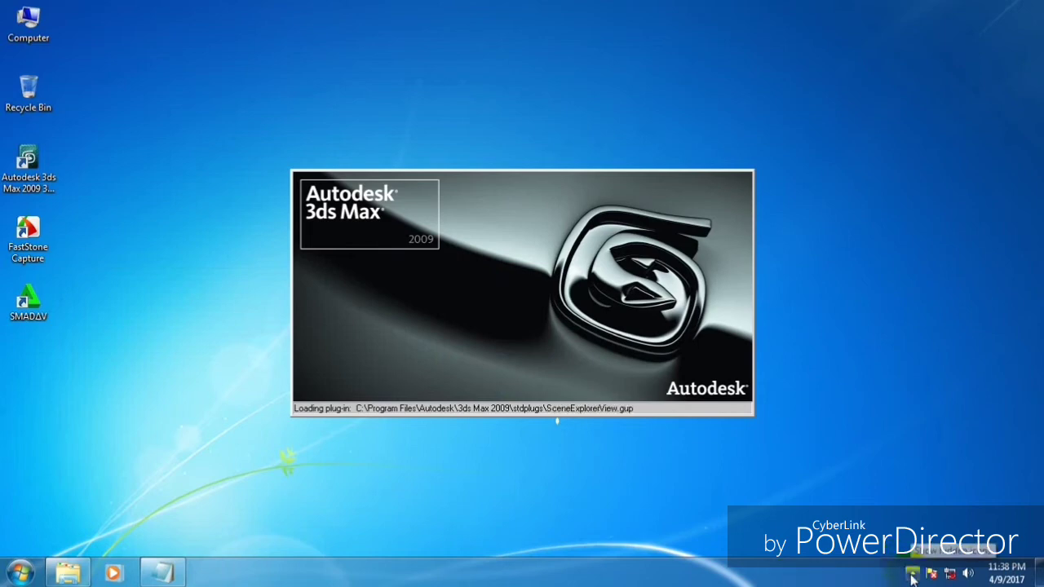
click(912, 573)
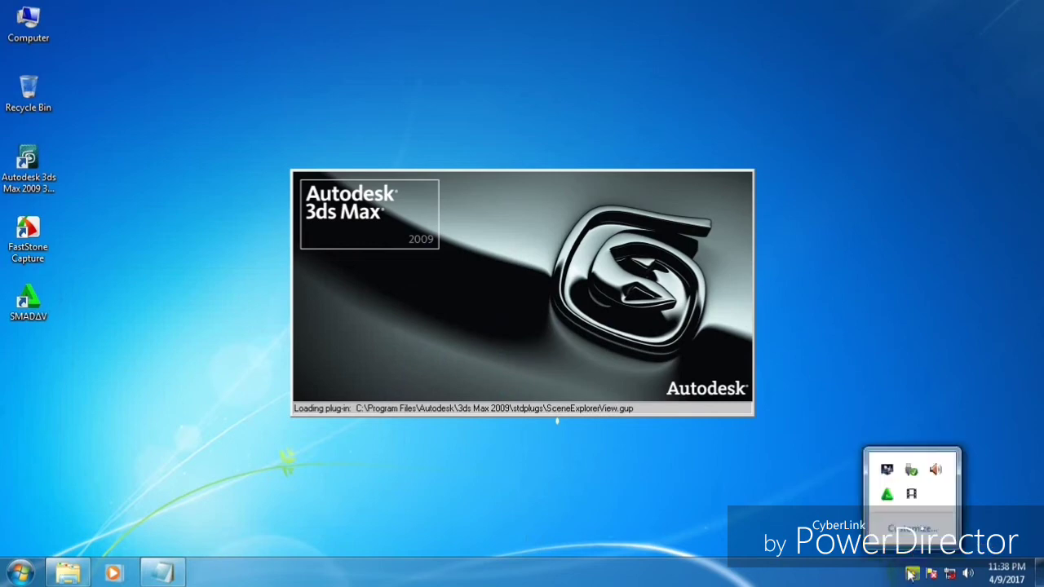
click(790, 512)
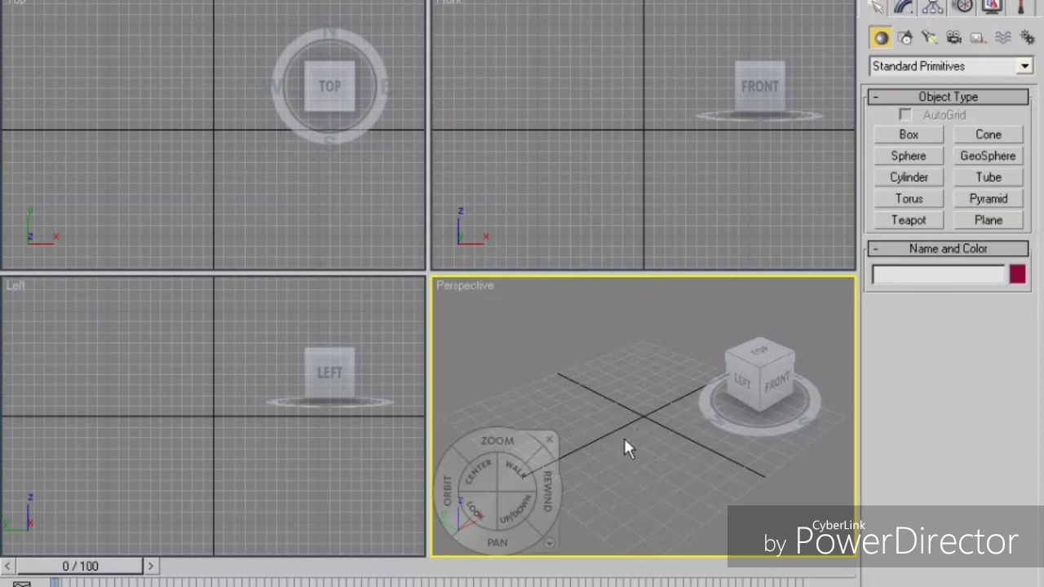
mouse_move(759, 379)
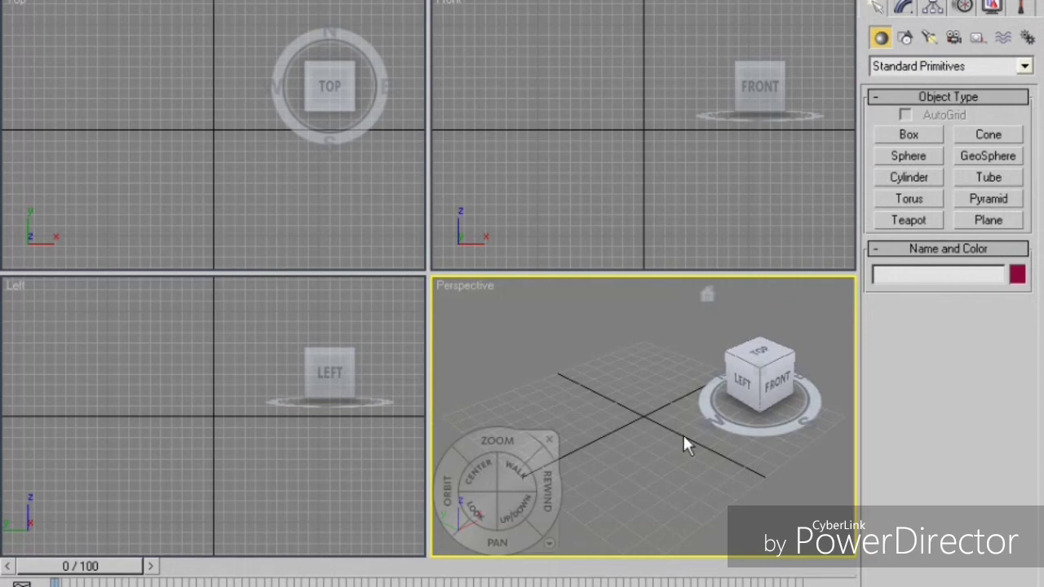
- Dismiss the Try Me panel, activate the Top, Left, Front and Perspective viewports, and zoom Perspective out
click(297, 144)
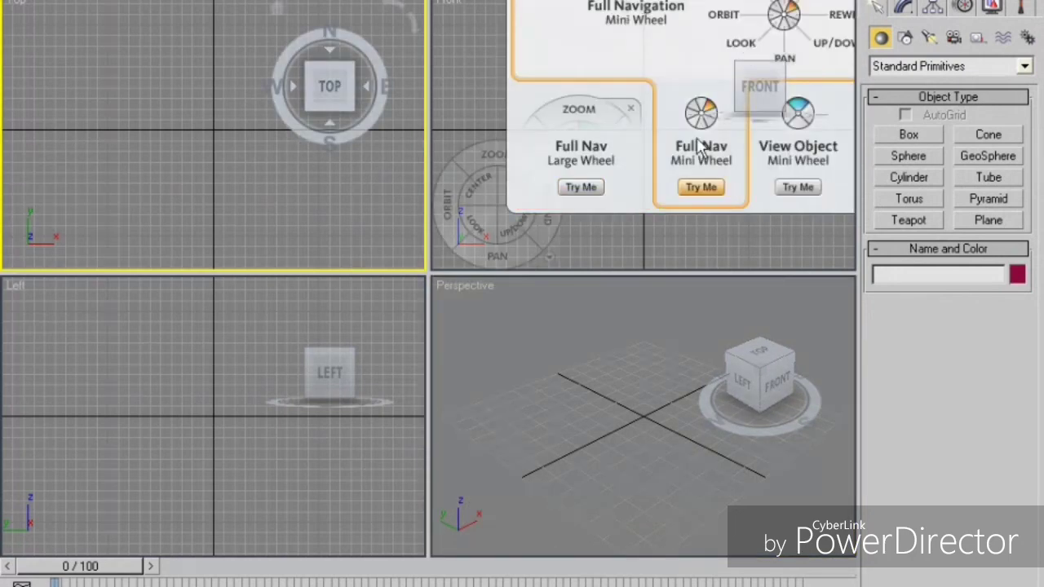
click(698, 222)
click(668, 417)
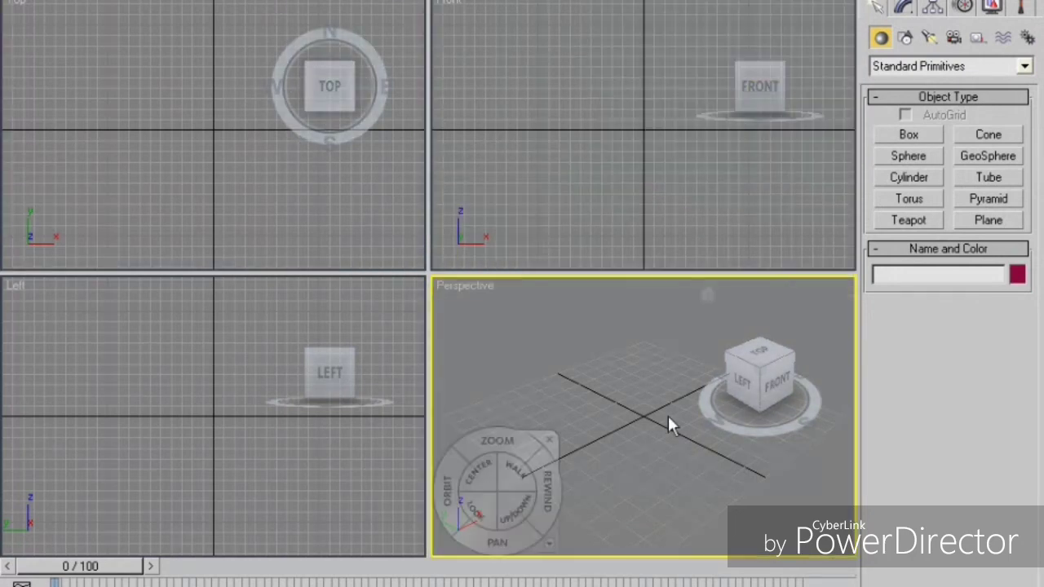
click(305, 416)
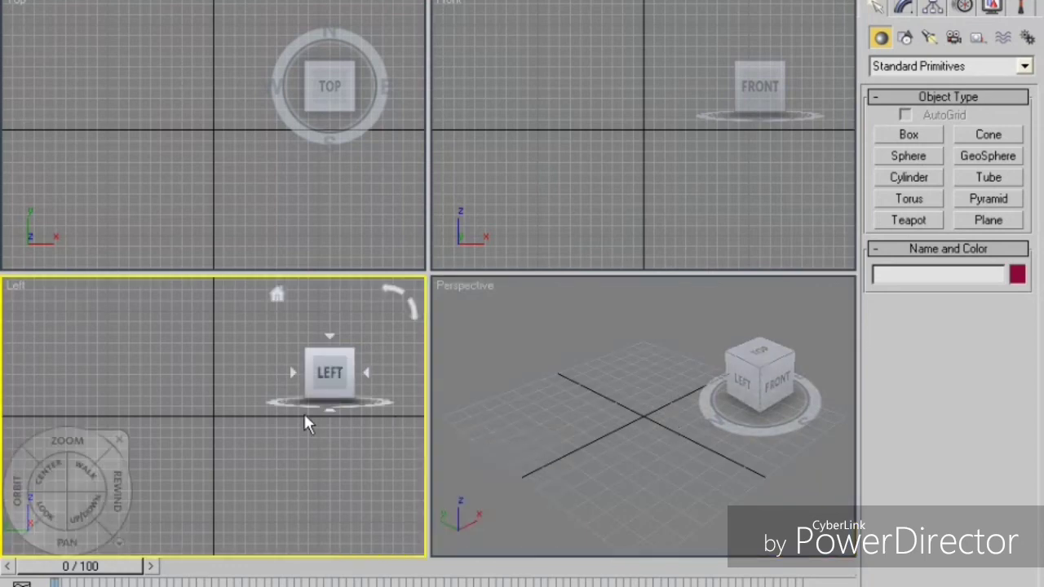
click(700, 448)
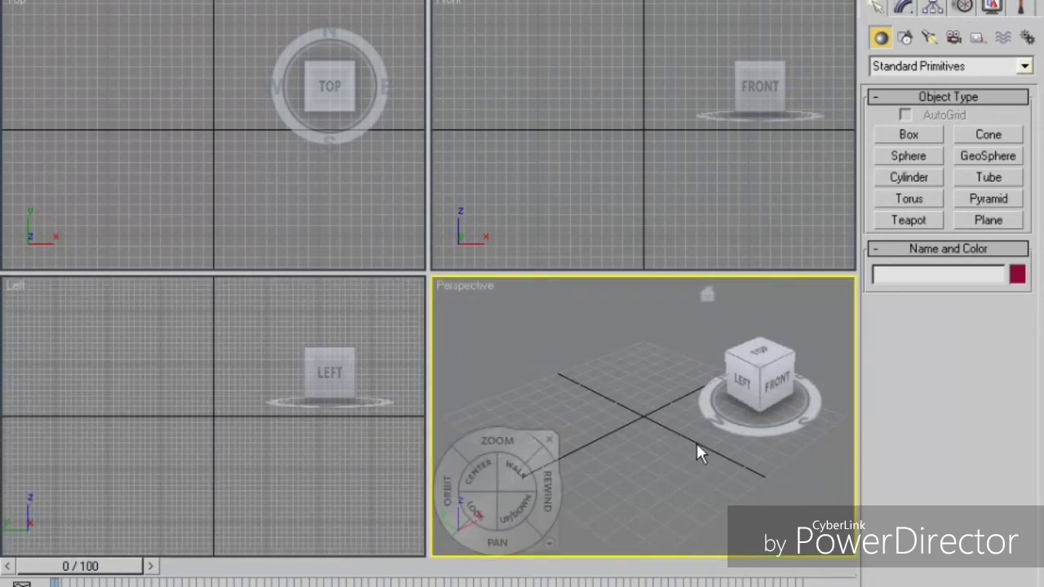
click(644, 123)
click(295, 200)
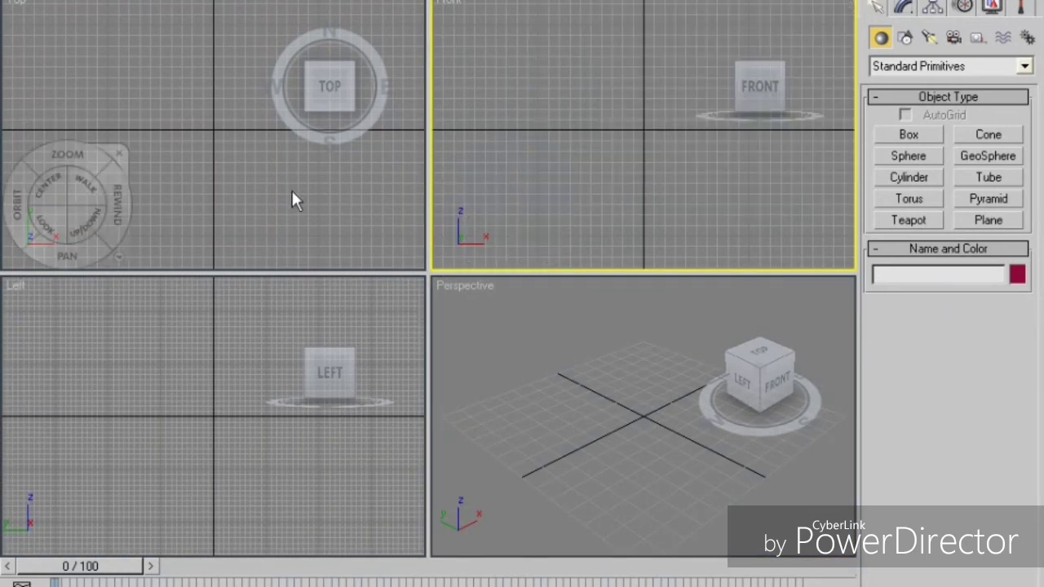
click(544, 383)
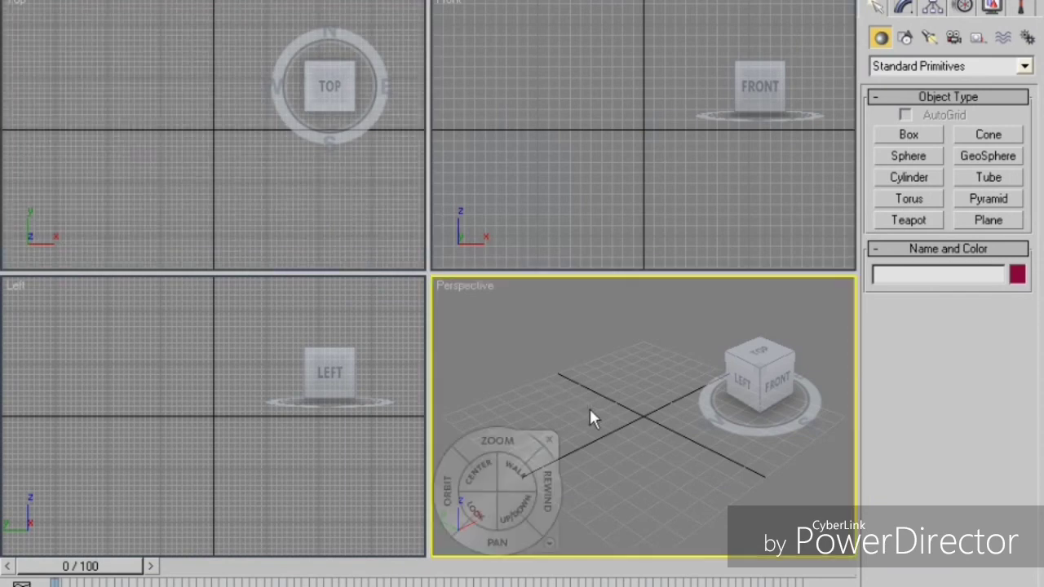
scroll(589, 410, down, 2)
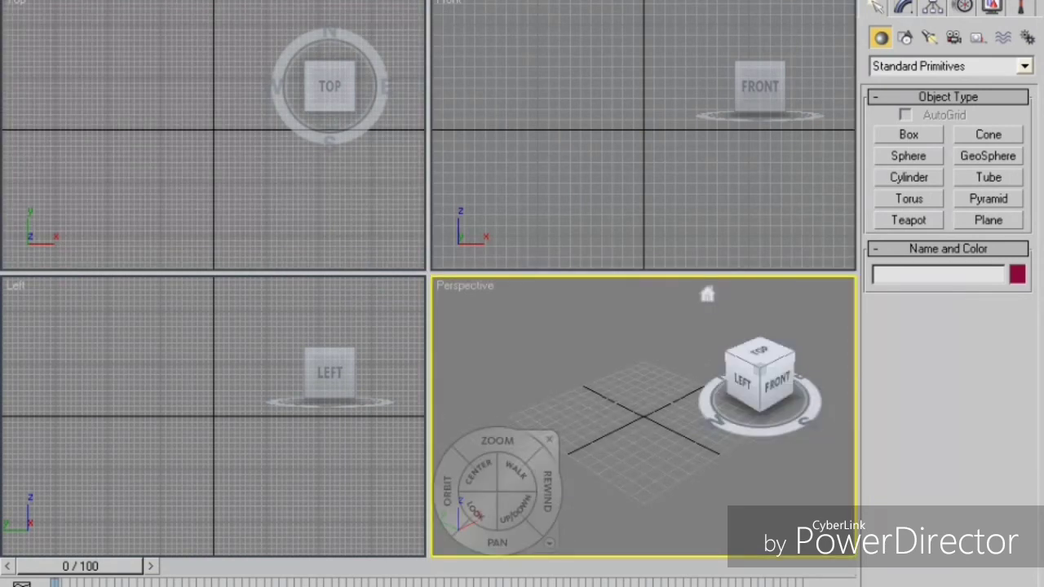